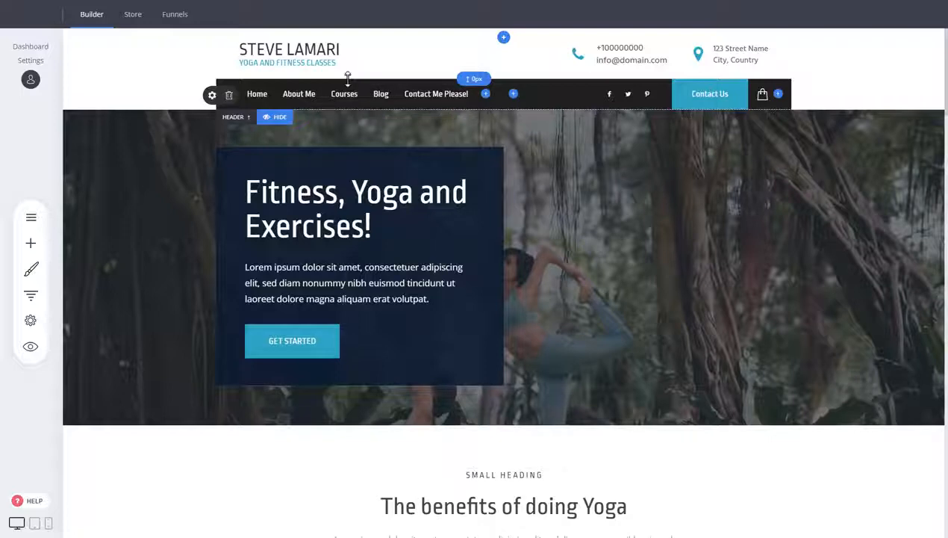
# Step: Hide the header, then show it again
pyautogui.click(281, 119)
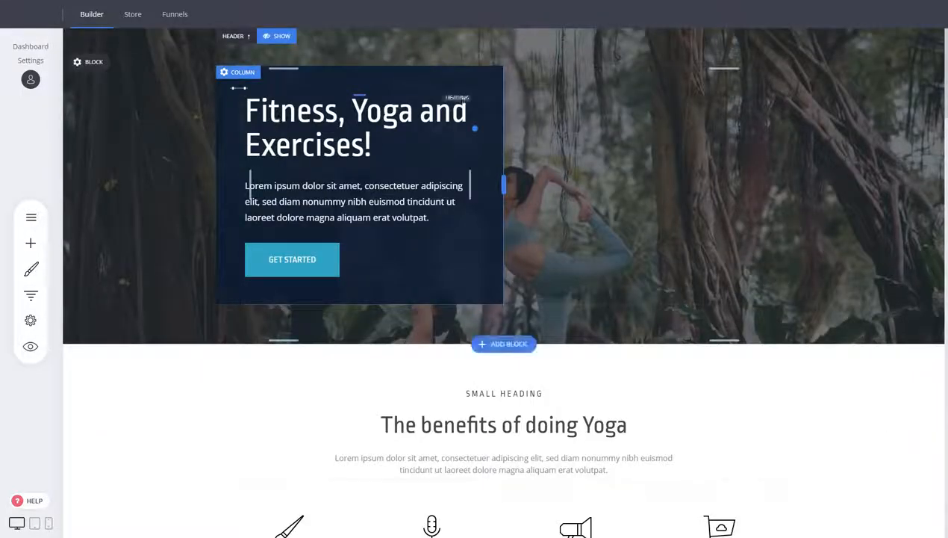
pyautogui.click(292, 41)
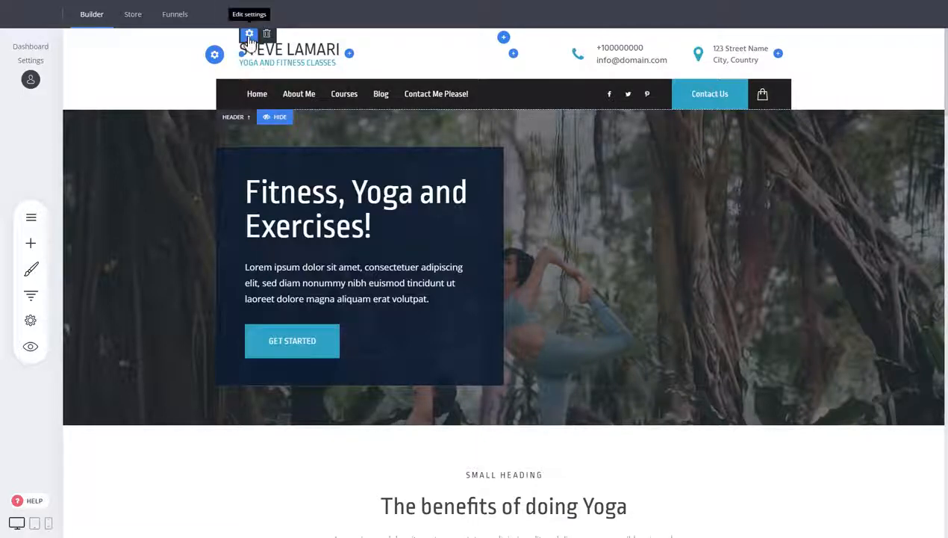
# Step: Open the logo settings and switch the site logo from an image logo to a text logo
pyautogui.click(249, 37)
pyautogui.click(448, 111)
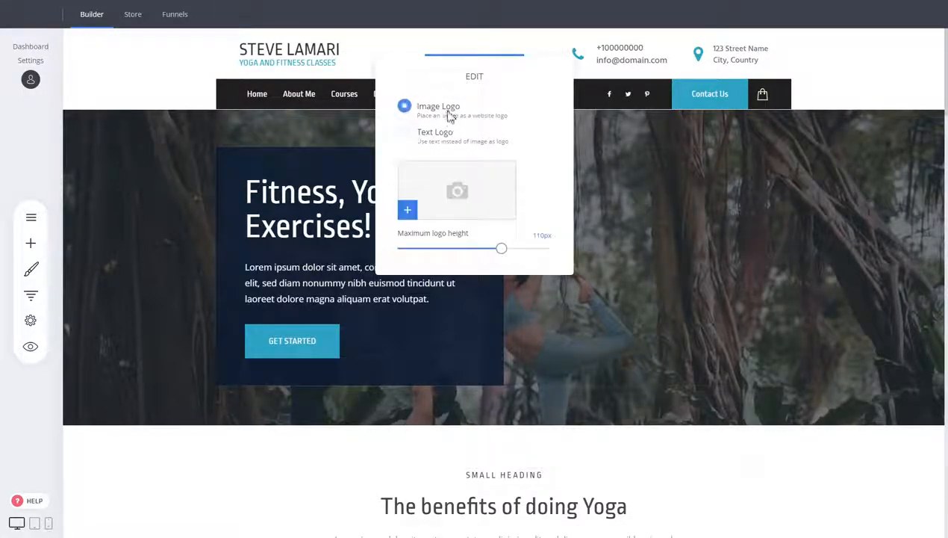
pyautogui.click(420, 133)
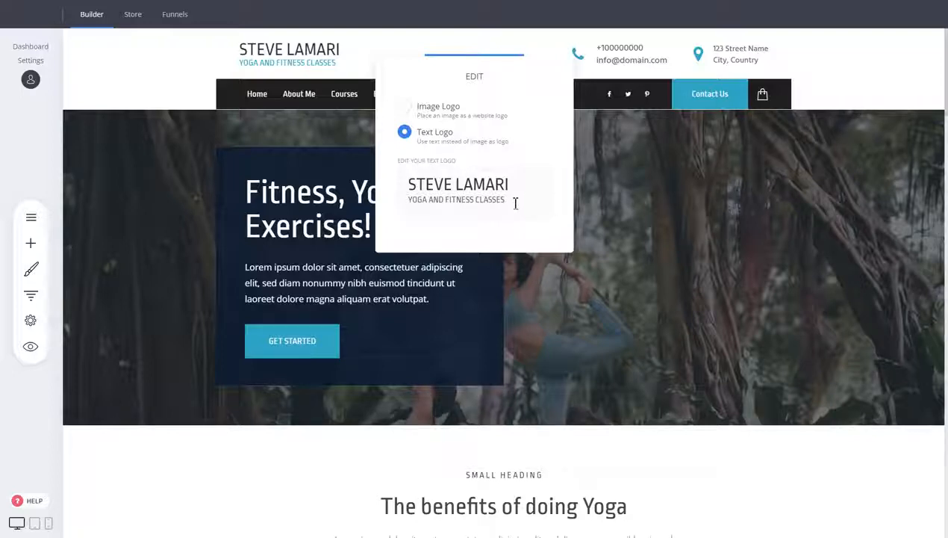
pyautogui.click(686, 141)
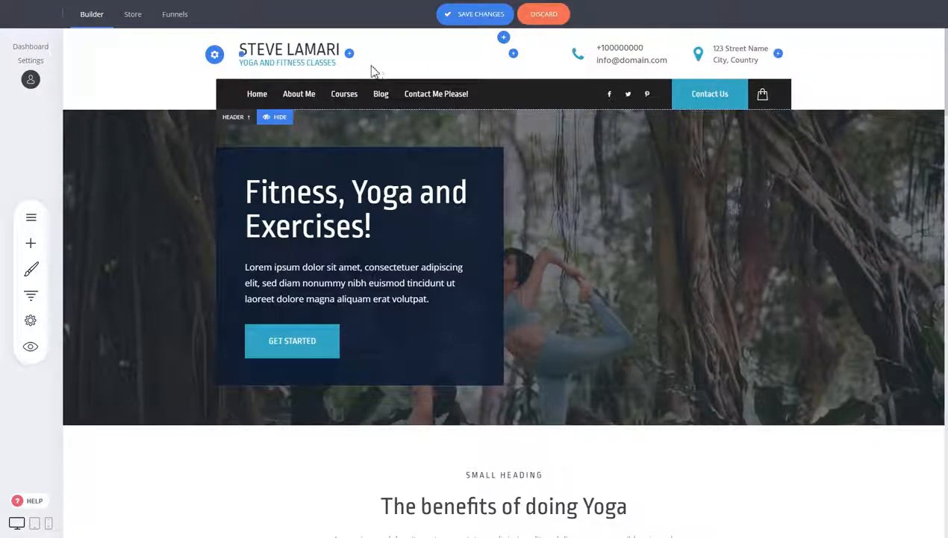
# Step: Add a Button widget next to the text logo in the top header row
pyautogui.click(350, 54)
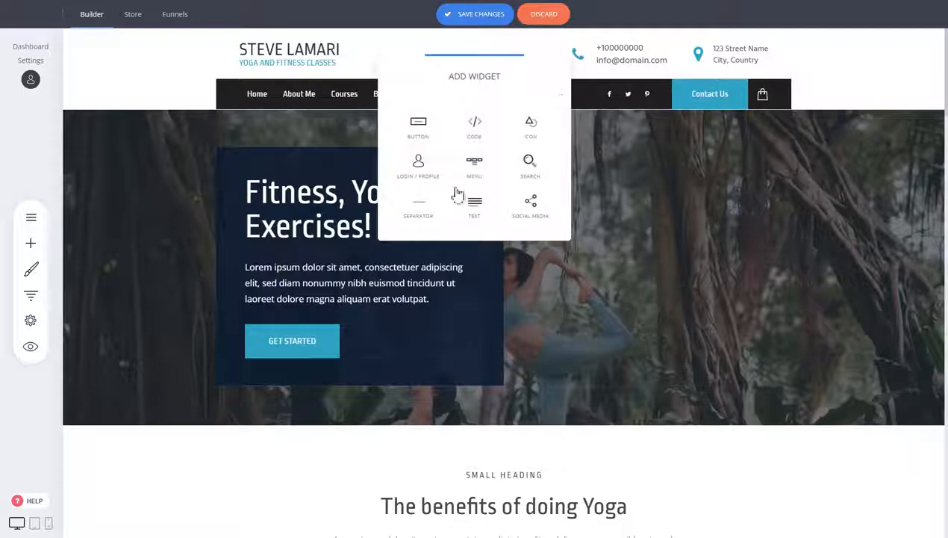
pyautogui.click(431, 144)
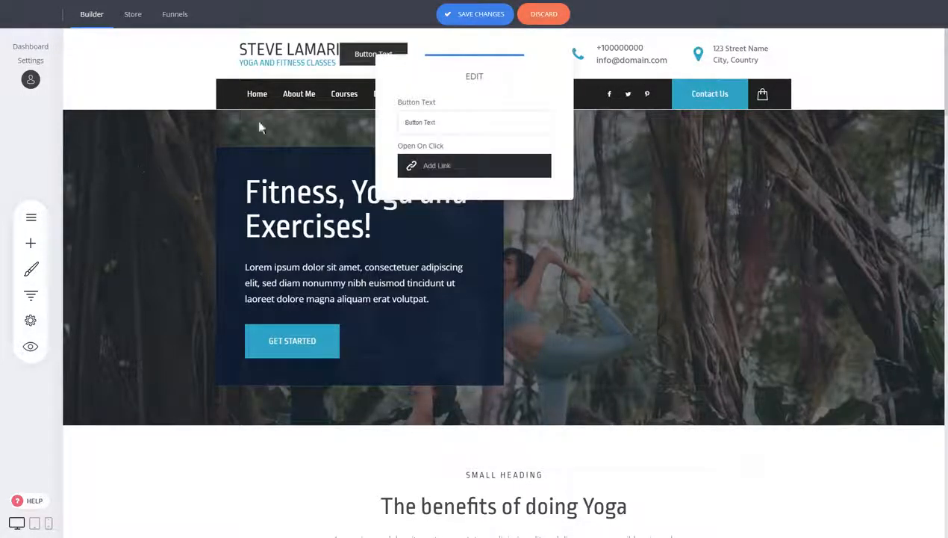
pyautogui.click(351, 57)
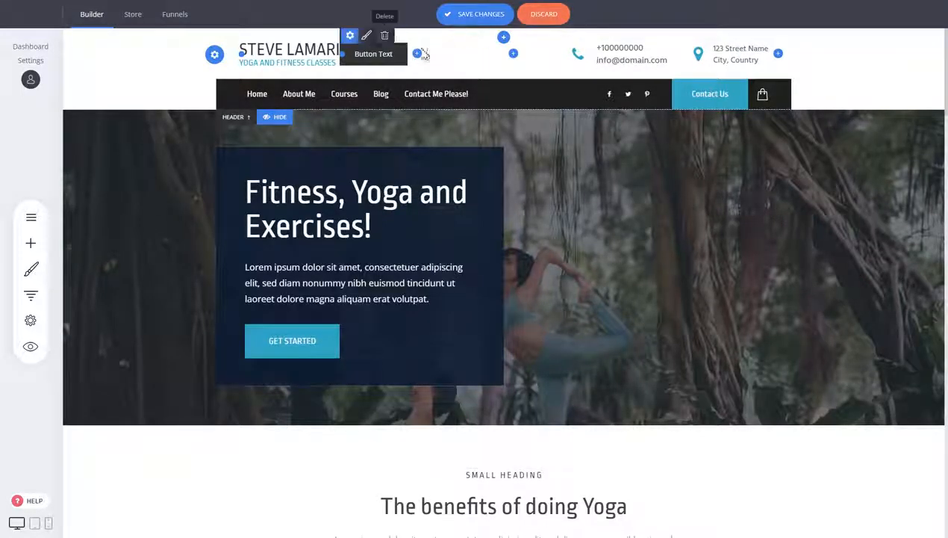
# Step: Move the button widget to the left of the logo and back to its right
pyautogui.moveTo(356, 62); pyautogui.dragTo(253, 61)
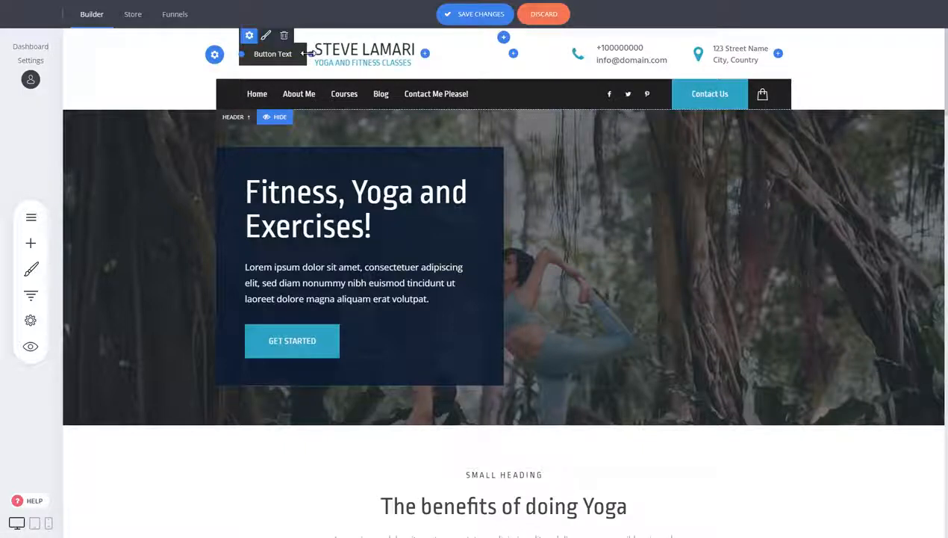
pyautogui.moveTo(246, 57); pyautogui.dragTo(348, 54)
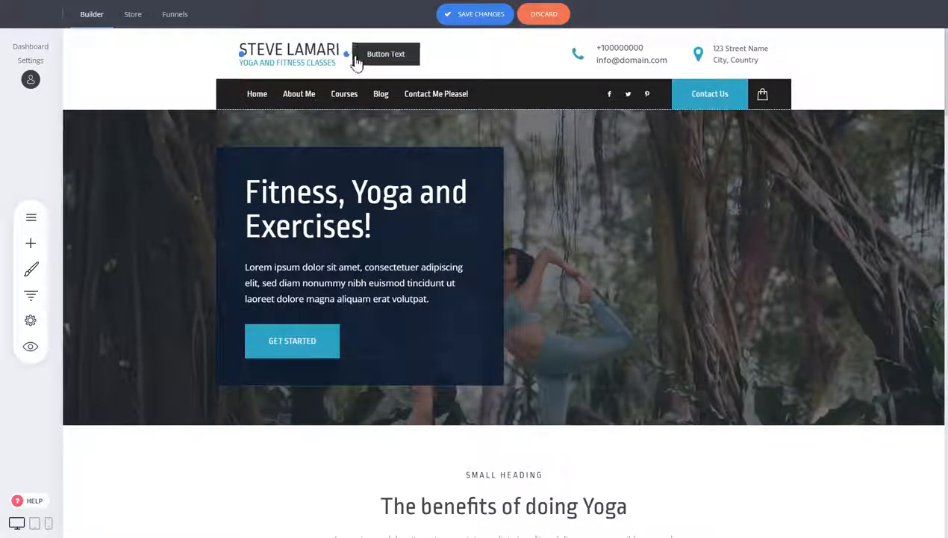
# Step: Delete the button widget from the header
pyautogui.click(397, 36)
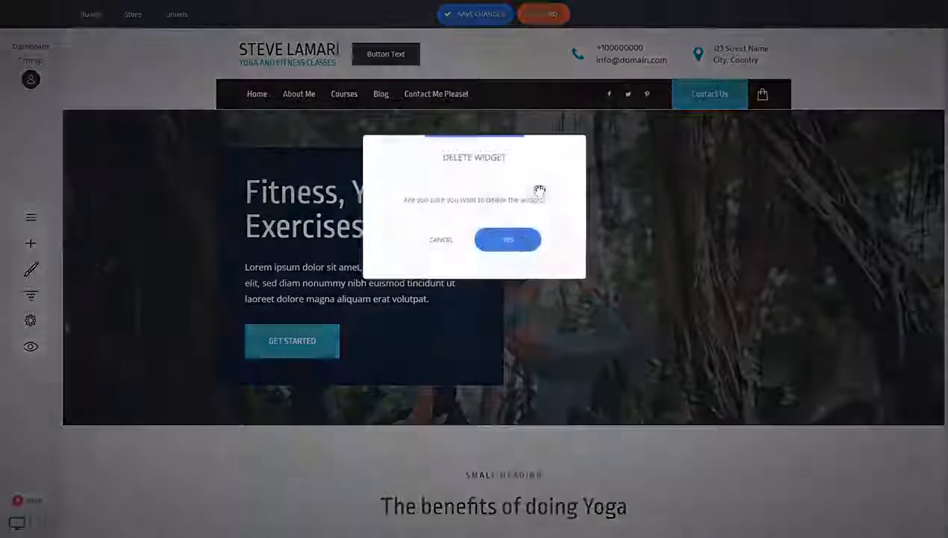
pyautogui.click(517, 241)
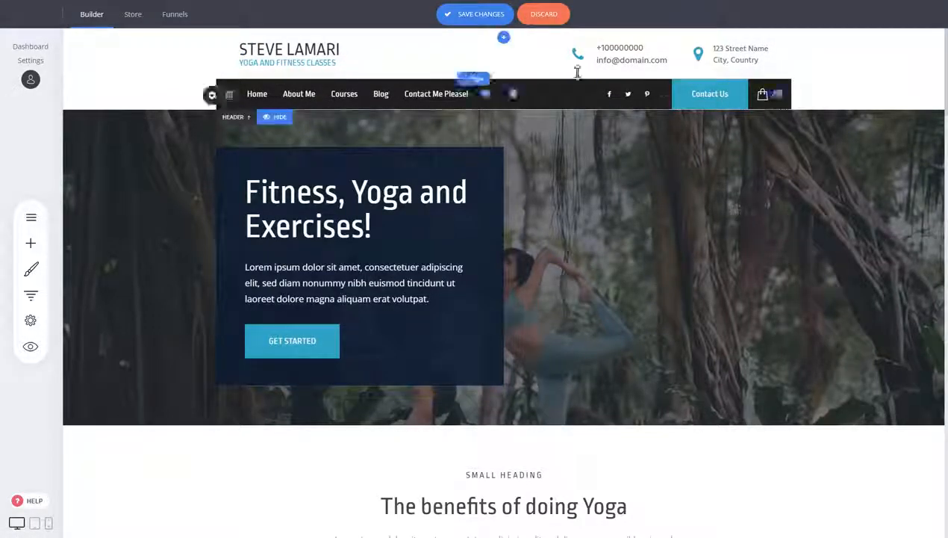
# Step: Open the navigation row's settings and adjust its background color in the color picker
pyautogui.click(212, 96)
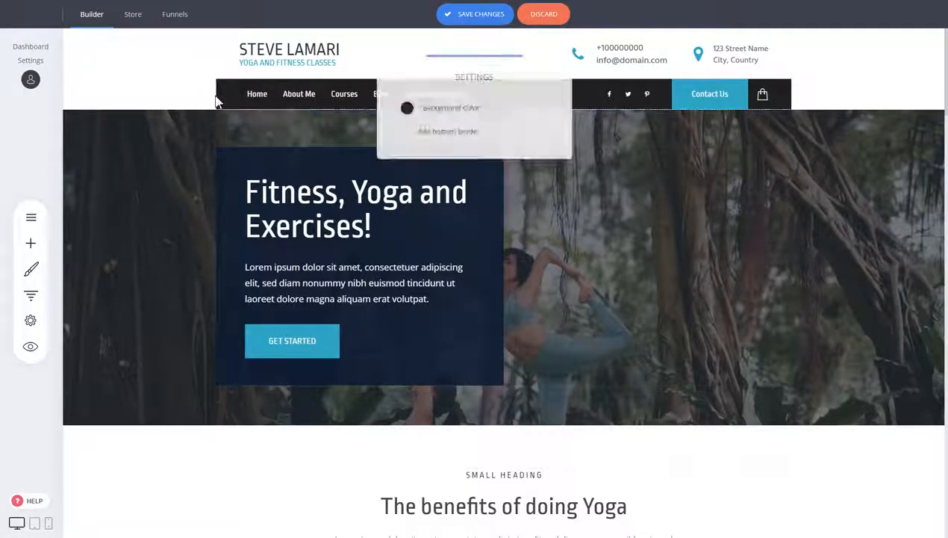
pyautogui.click(405, 108)
pyautogui.click(423, 164)
pyautogui.moveTo(423, 164); pyautogui.dragTo(376, 198)
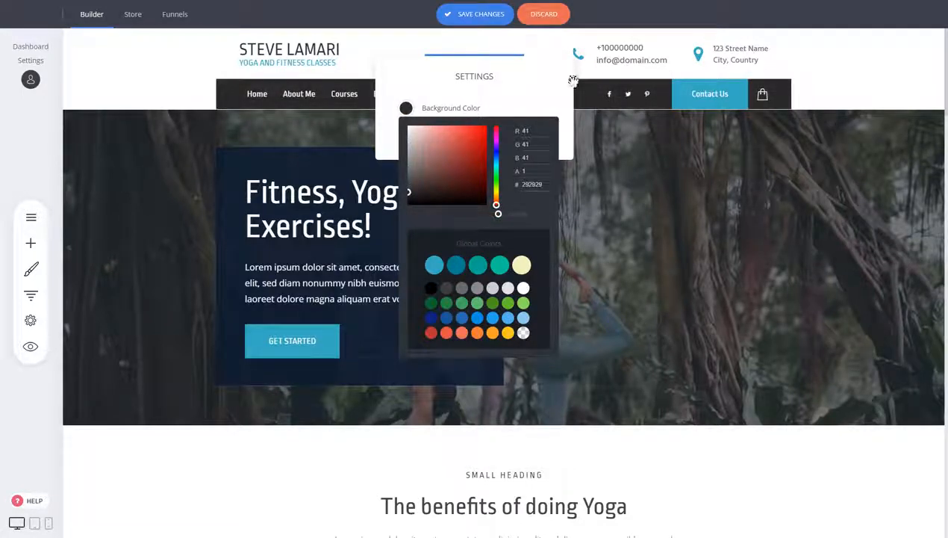
pyautogui.click(371, 65)
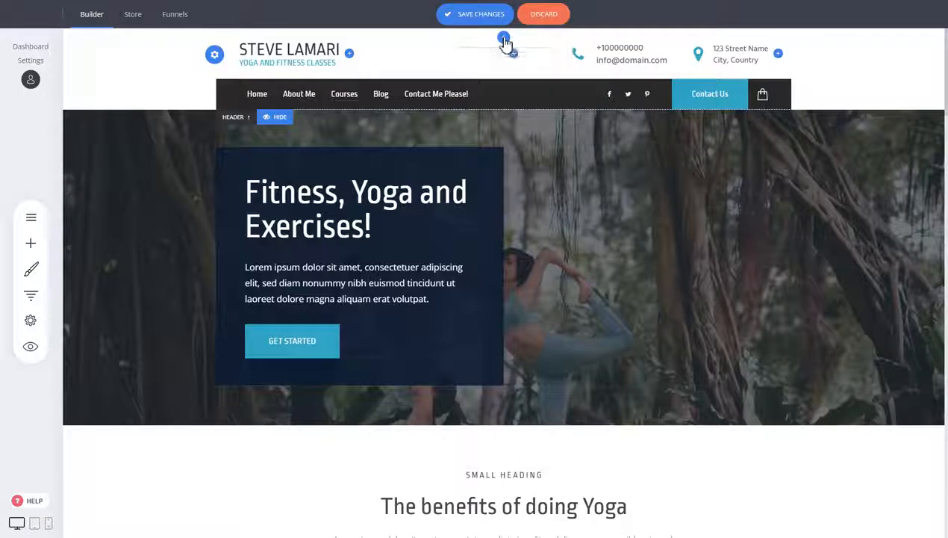
# Step: Add a new header row above the logo row and set its background color to EDEDED
pyautogui.click(506, 42)
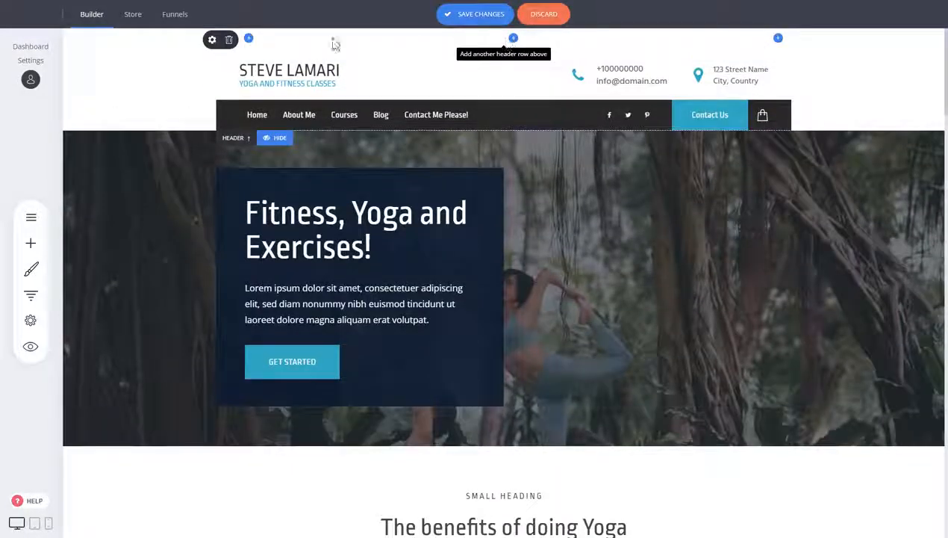
pyautogui.click(212, 40)
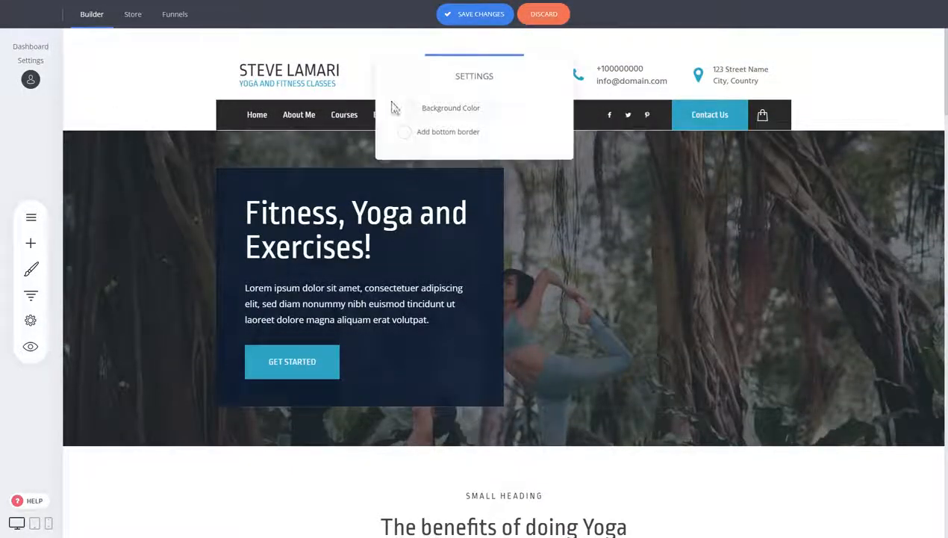
pyautogui.click(405, 108)
pyautogui.click(410, 137)
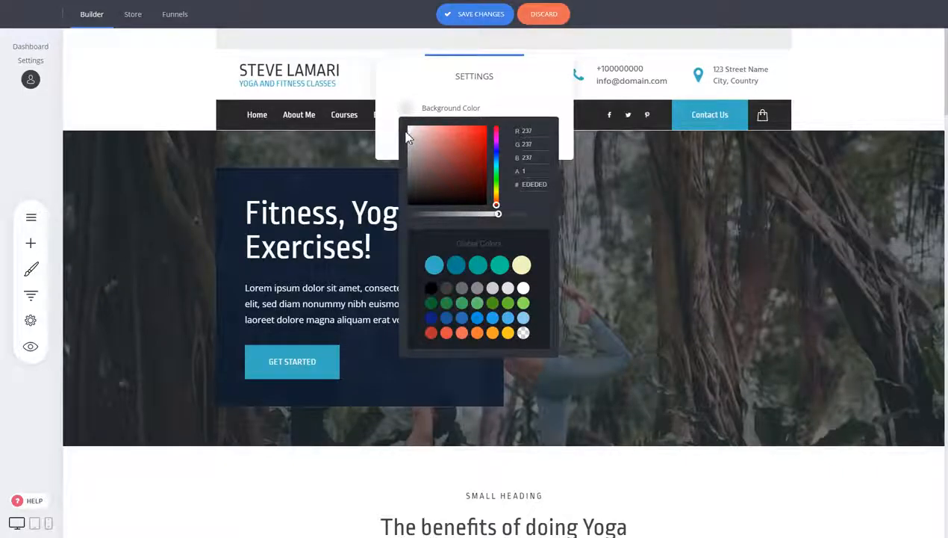
# Step: Add a Text widget to the left side of the new top header row
pyautogui.click(246, 37)
pyautogui.click(248, 40)
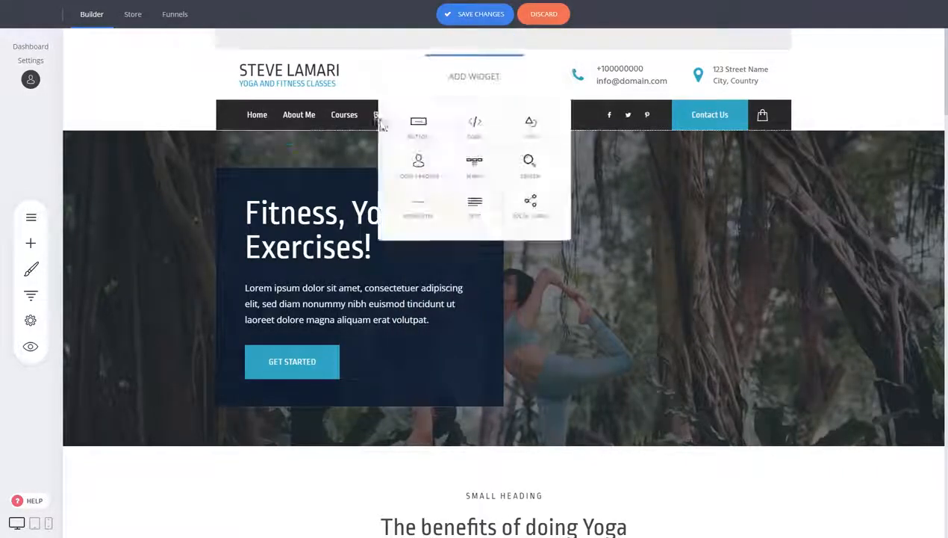
pyautogui.click(476, 205)
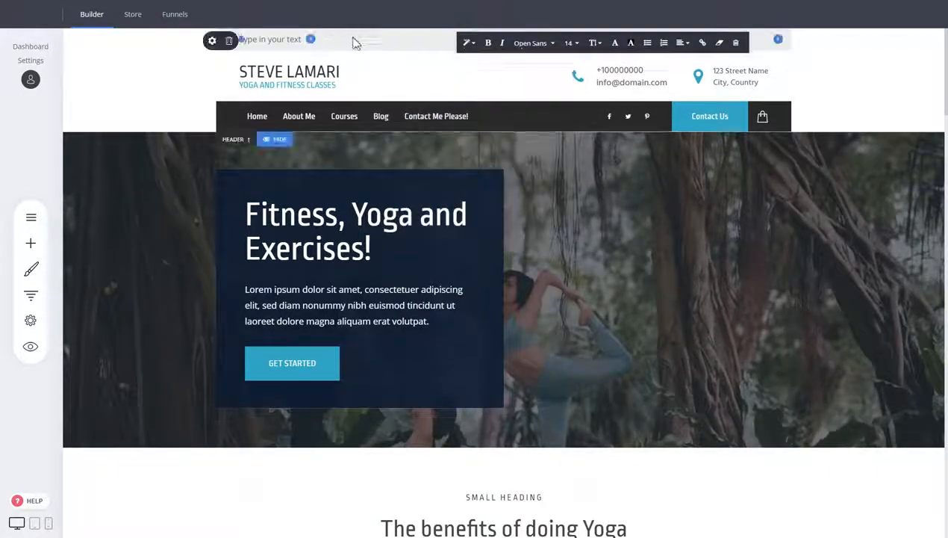
# Step: Add a Social Media widget at the right end of the new top header row
pyautogui.click(778, 40)
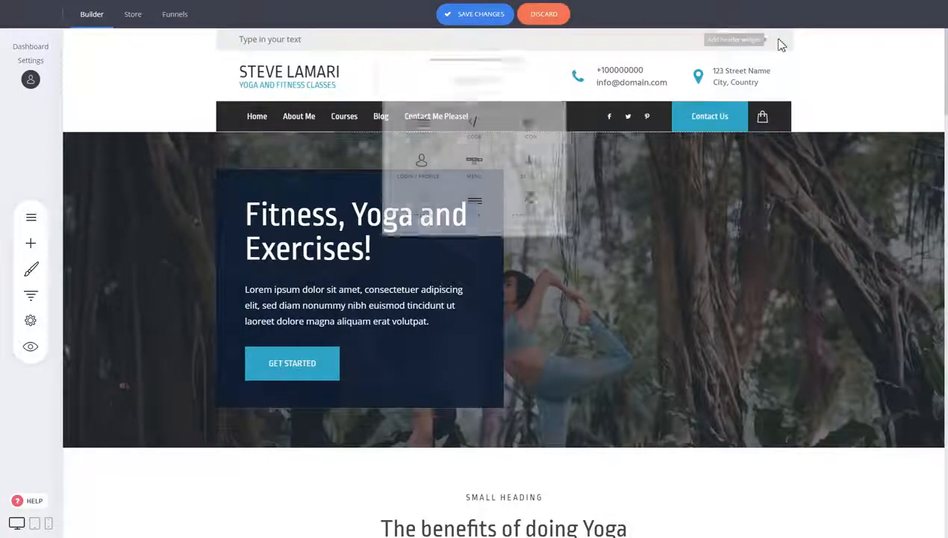
pyautogui.click(519, 212)
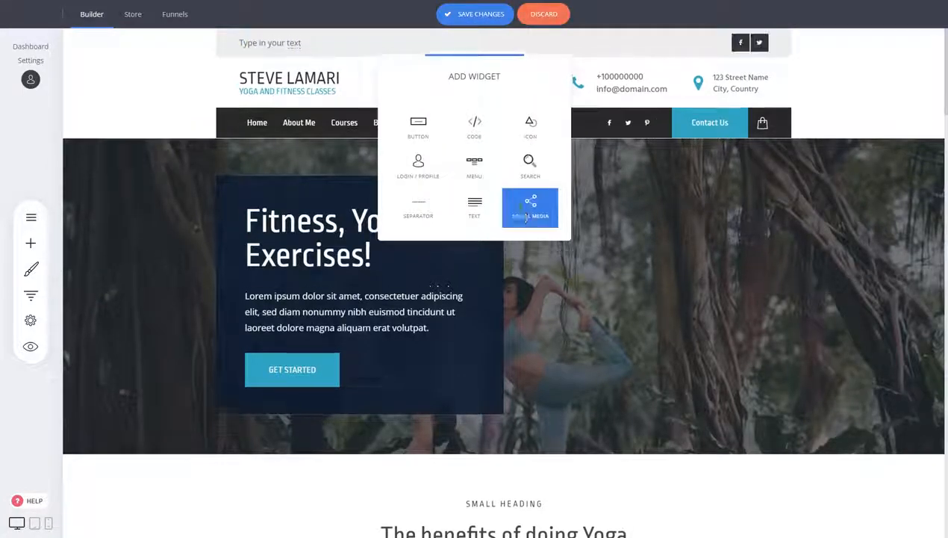
pyautogui.click(900, 100)
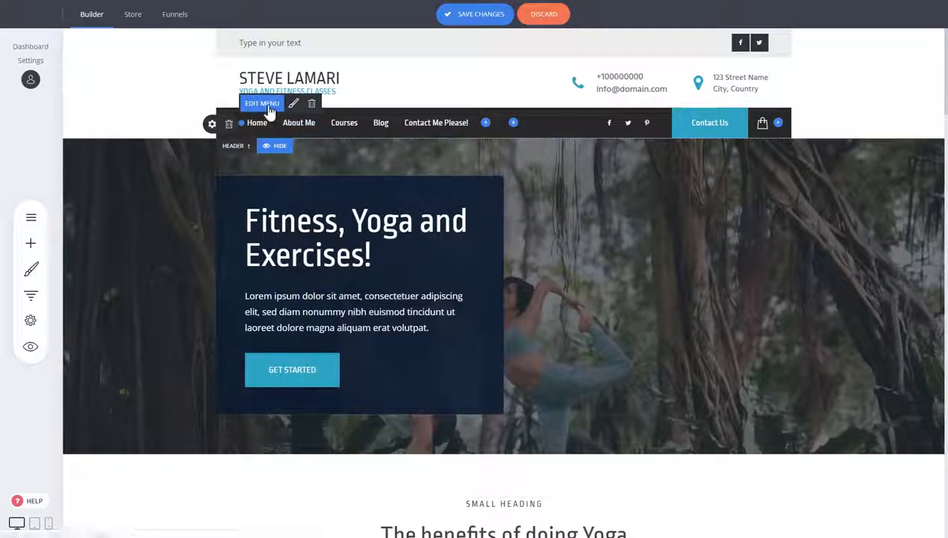
# Step: Open the menu editor and start adding a menu item linked to a page, then cancel
pyautogui.click(268, 105)
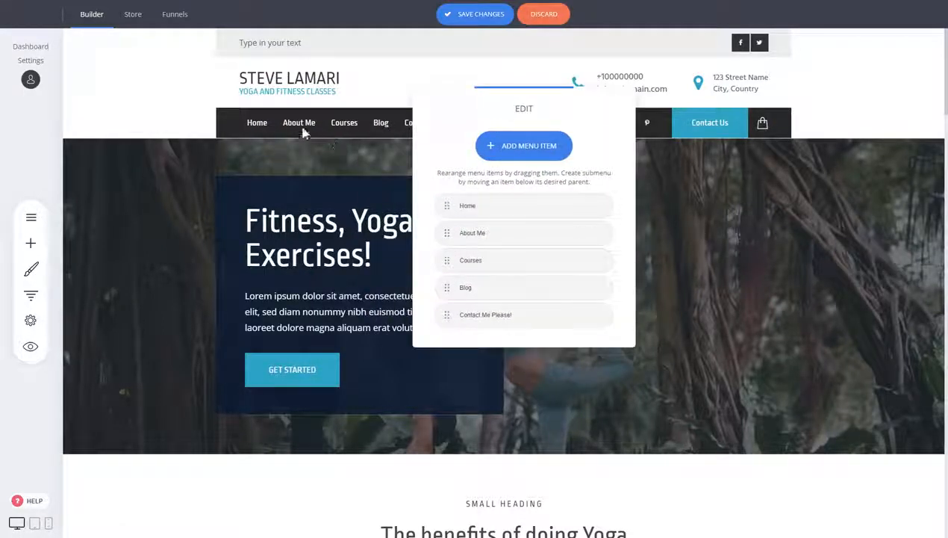
pyautogui.moveTo(518, 111); pyautogui.dragTo(584, 154)
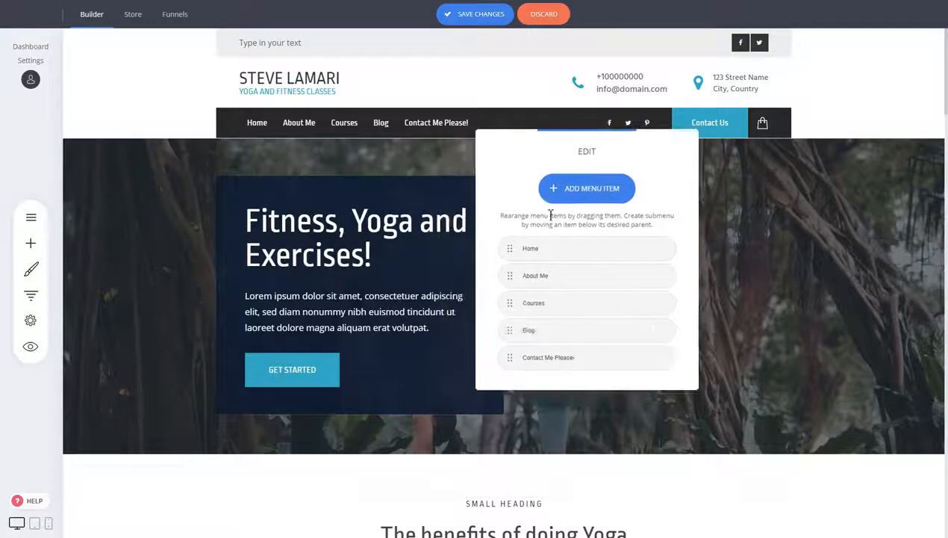
pyautogui.click(570, 193)
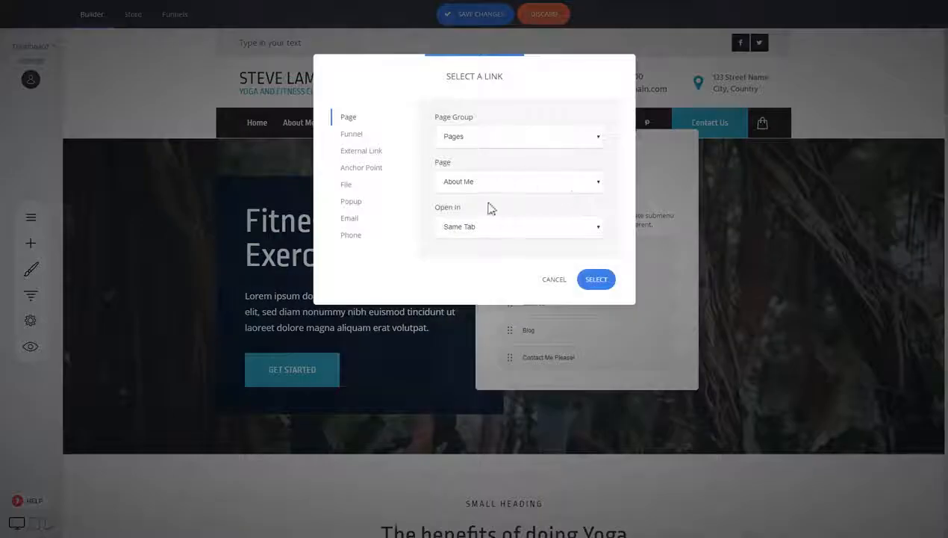
pyautogui.click(485, 180)
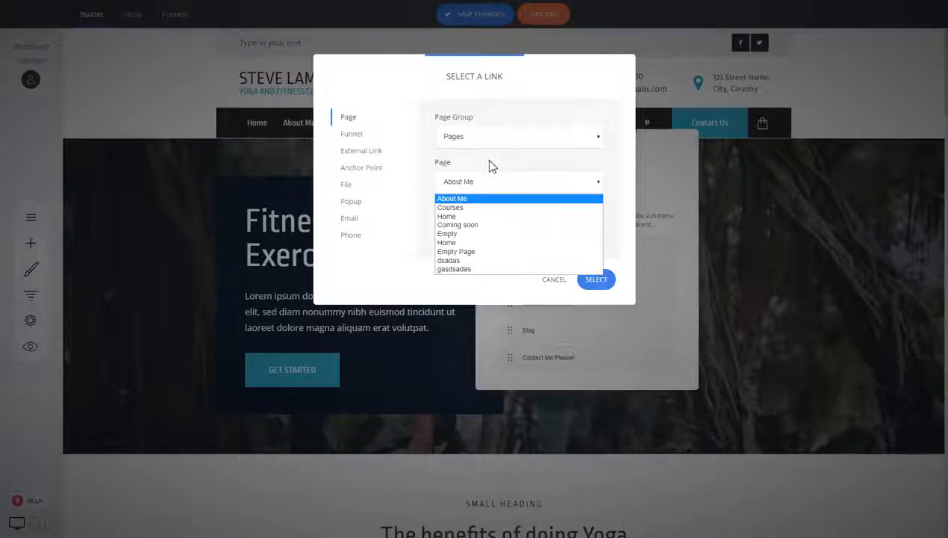
pyautogui.click(554, 282)
pyautogui.click(554, 280)
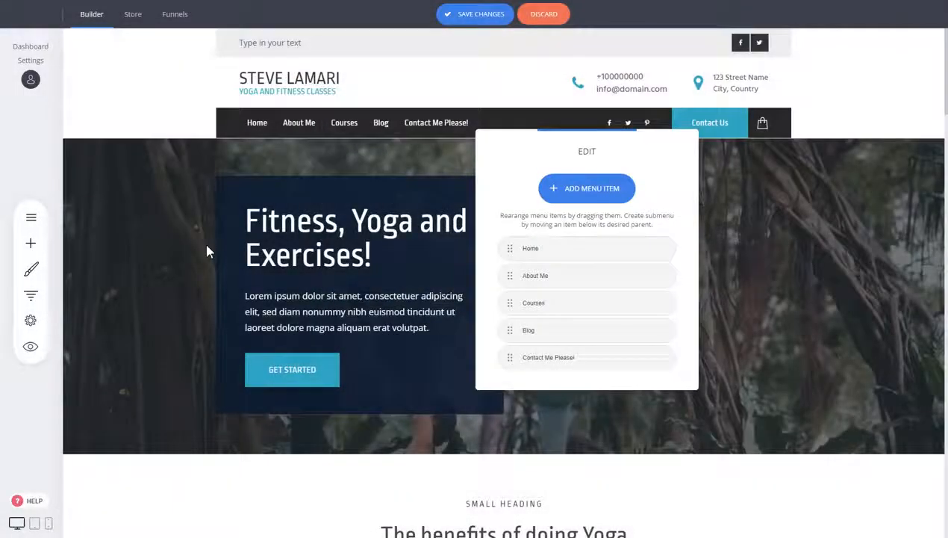
# Step: Review the site's pages list and the link types offered for a new menu item
pyautogui.click(32, 217)
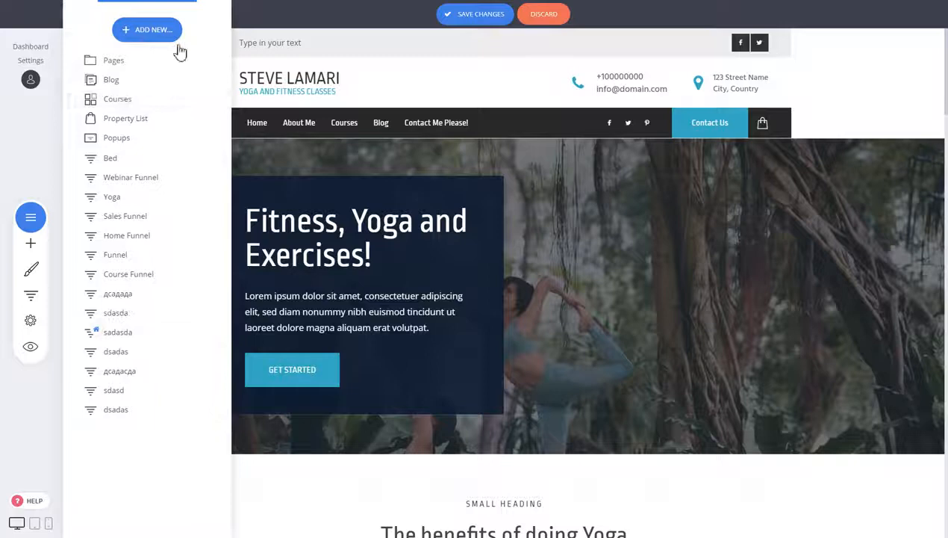
pyautogui.click(301, 170)
pyautogui.click(273, 107)
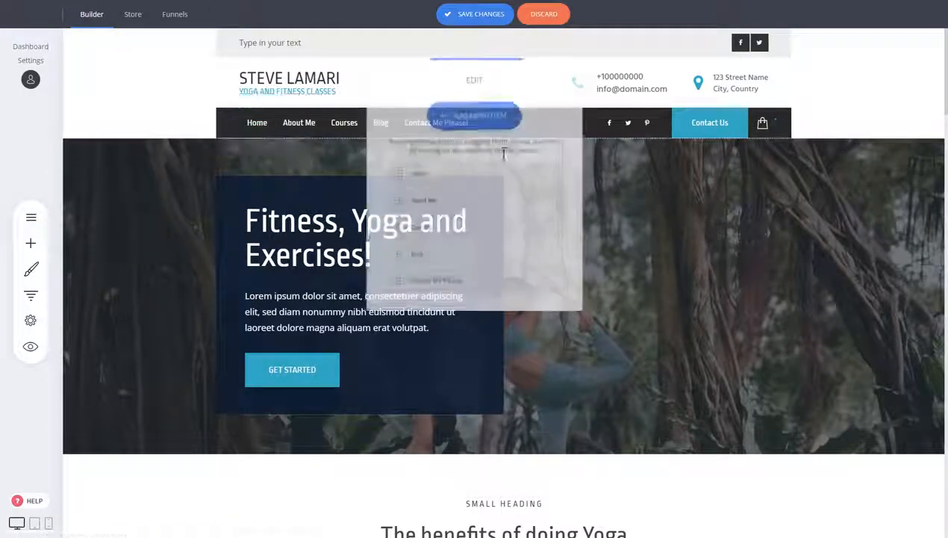
pyautogui.click(466, 118)
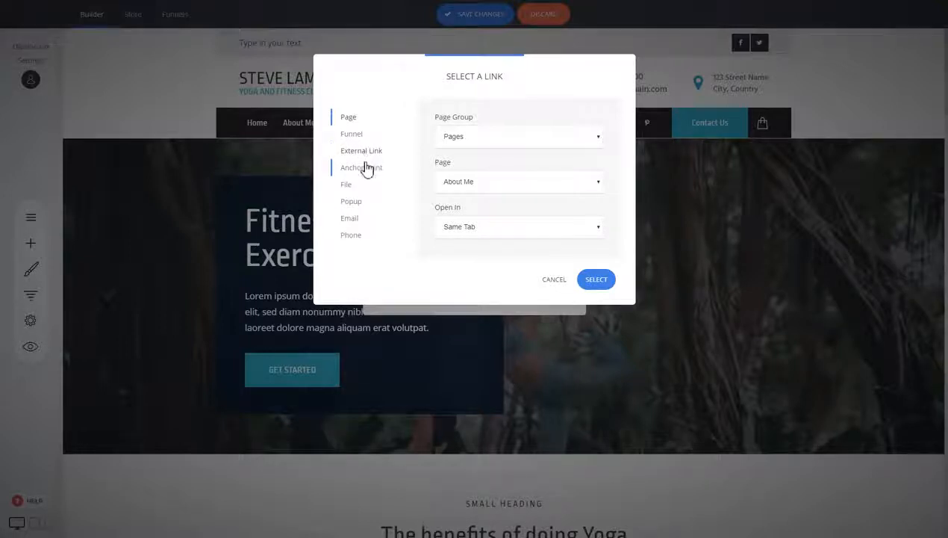
pyautogui.click(357, 236)
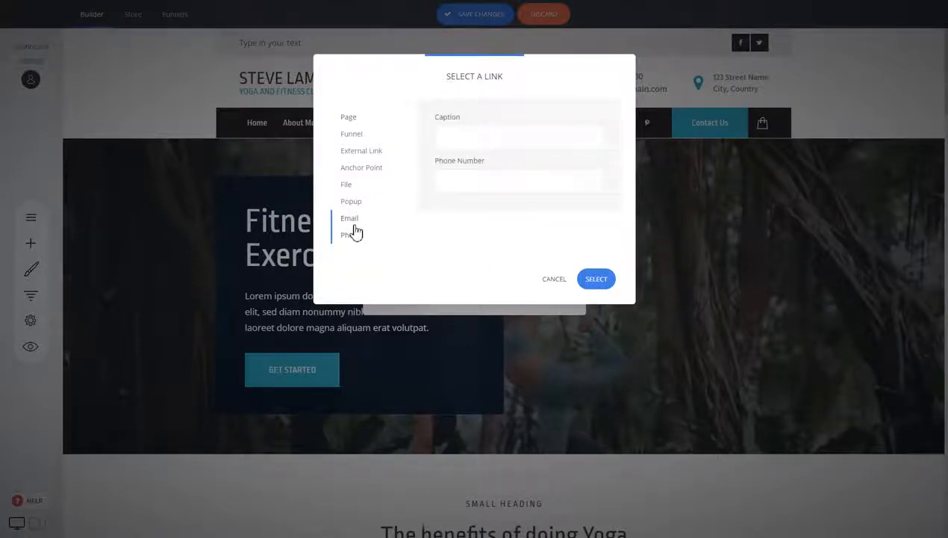
pyautogui.click(350, 219)
pyautogui.click(351, 119)
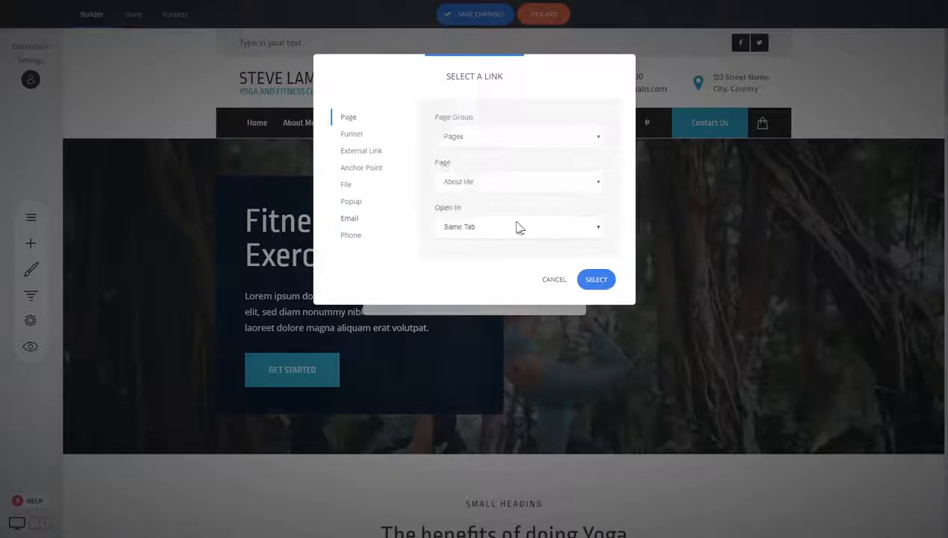
pyautogui.click(554, 281)
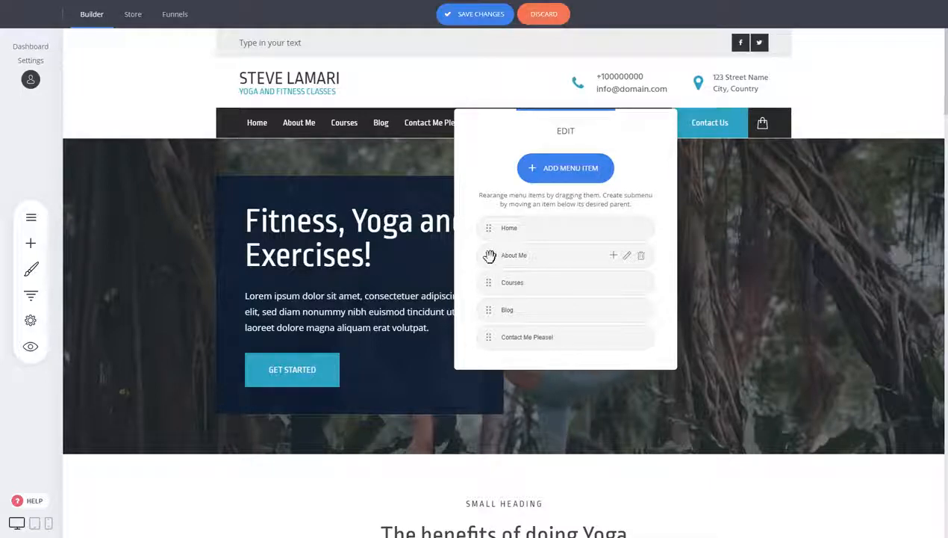
# Step: Nest the About Me menu item as a submenu under Home
pyautogui.moveTo(489, 257); pyautogui.dragTo(518, 255)
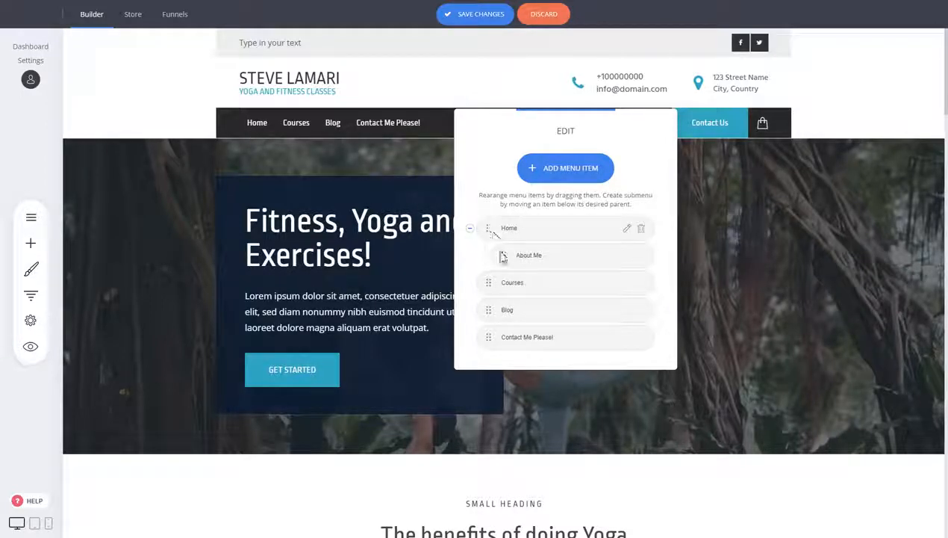
# Step: Move the About Me menu item back to the top level, directly after Home
pyautogui.moveTo(505, 255); pyautogui.dragTo(481, 256)
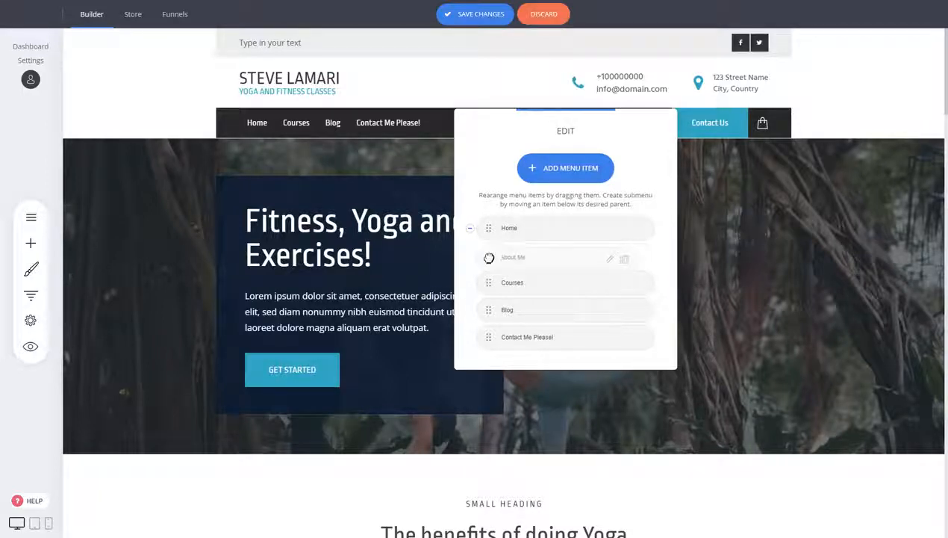
pyautogui.moveTo(489, 257); pyautogui.dragTo(490, 257)
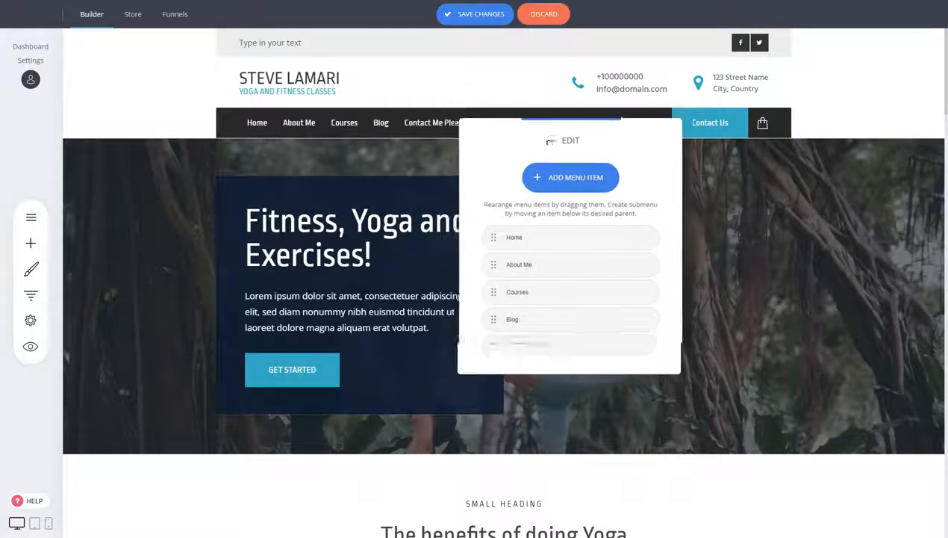
pyautogui.click(741, 220)
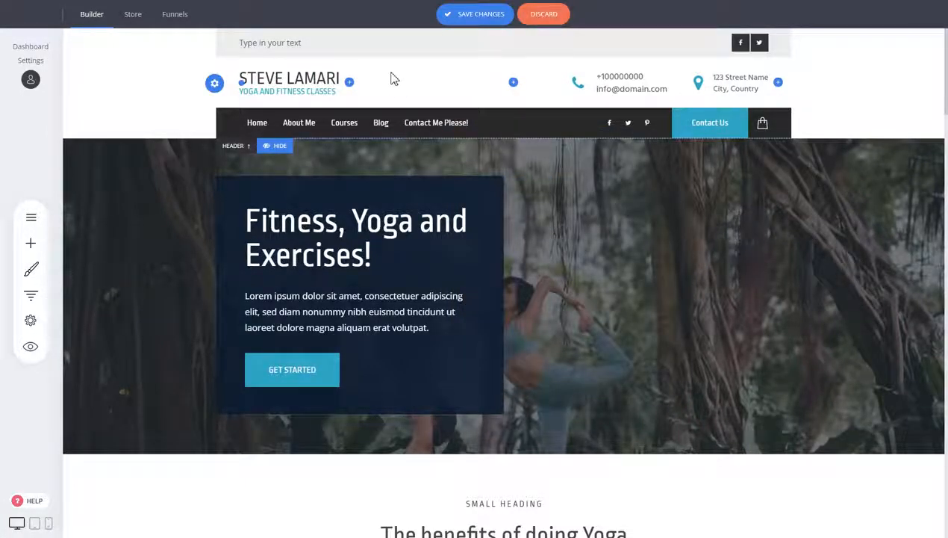
# Step: Try the On Top - Normal size, On Top - Full-width and On Top - Compact header layouts
pyautogui.click(215, 86)
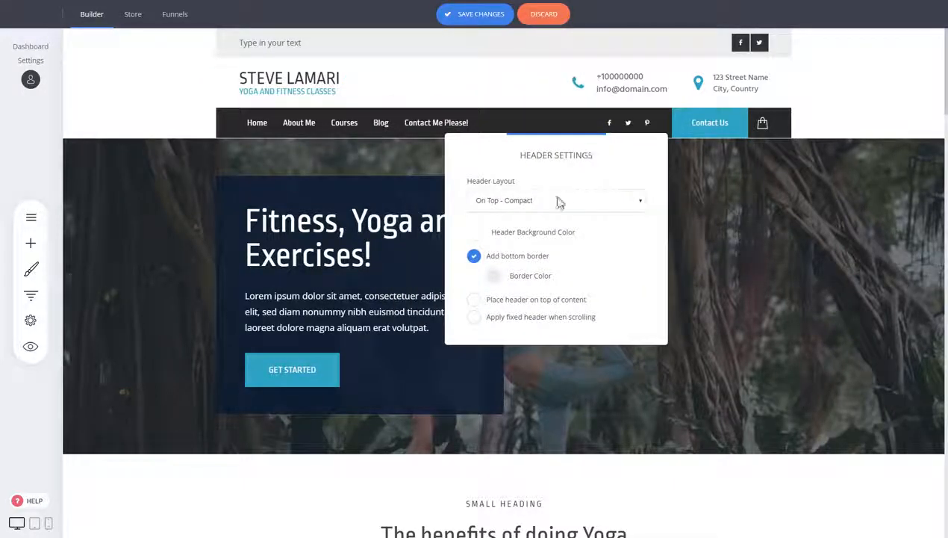
pyautogui.click(559, 201)
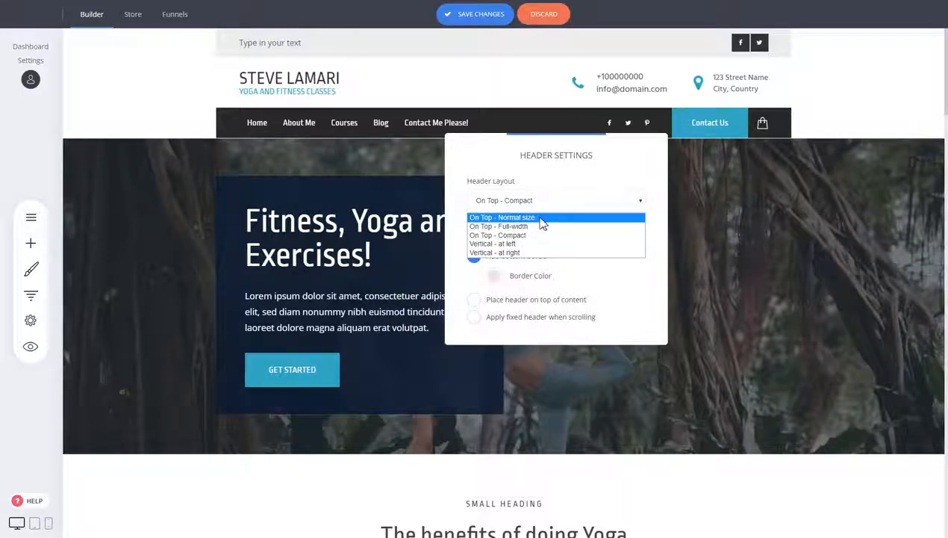
pyautogui.click(543, 217)
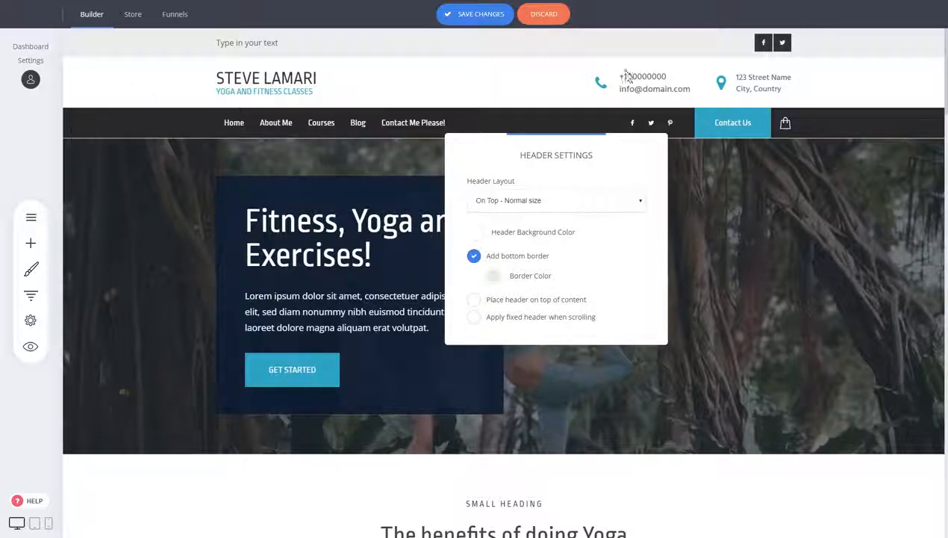
pyautogui.click(574, 198)
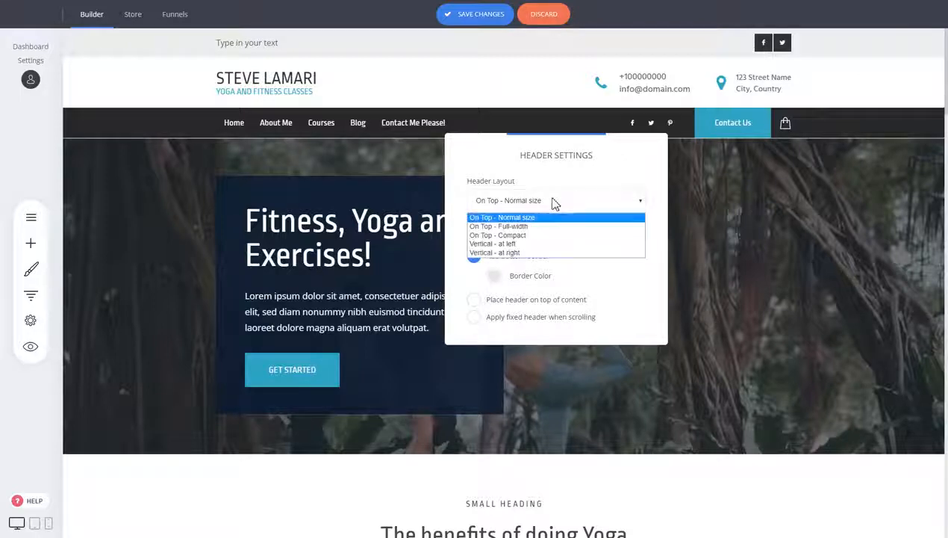
pyautogui.click(523, 226)
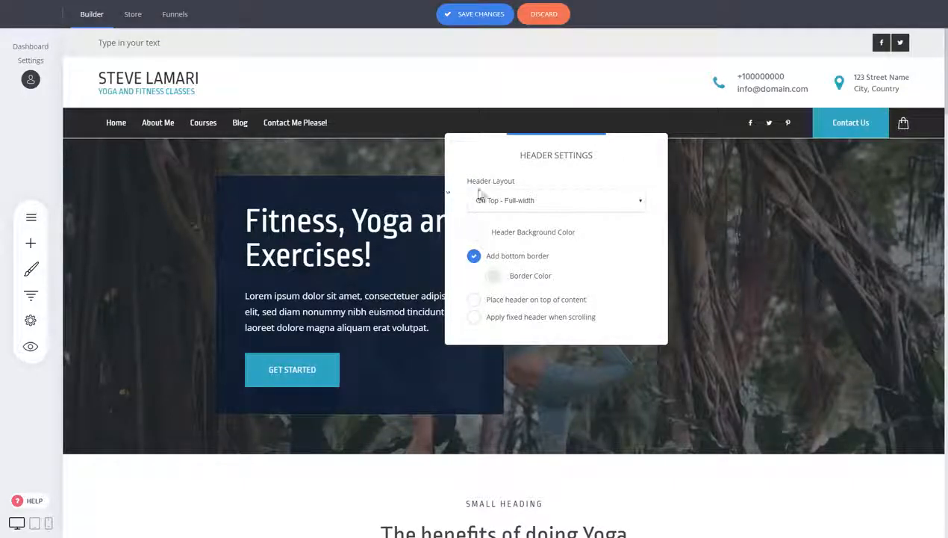
pyautogui.click(536, 201)
pyautogui.click(530, 235)
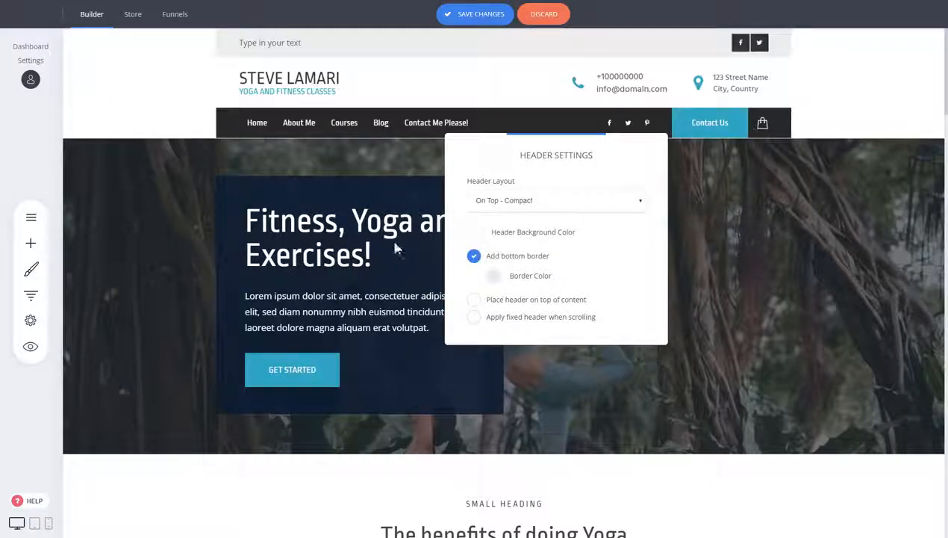
# Step: Try the Vertical - at left header layout and the menu text color, then discard the changes
pyautogui.click(528, 211)
pyautogui.click(523, 245)
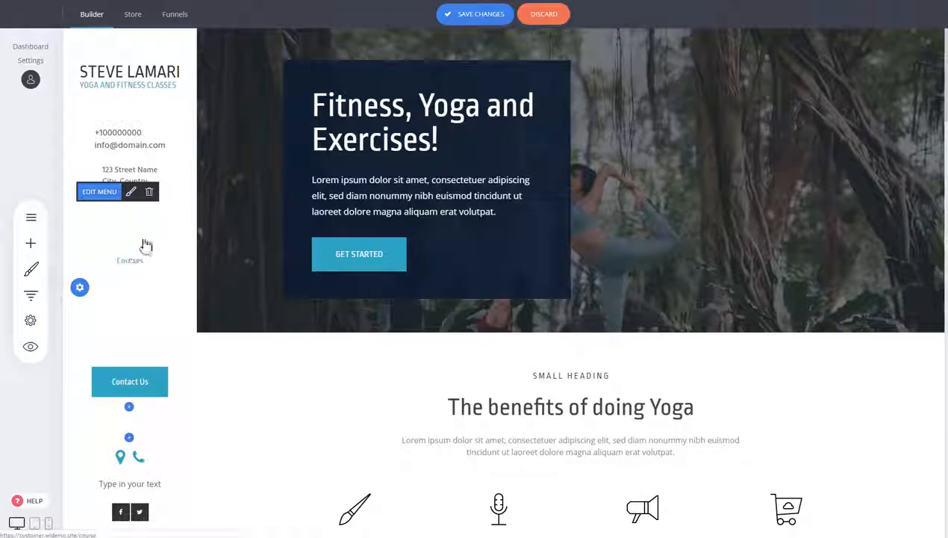
pyautogui.click(131, 191)
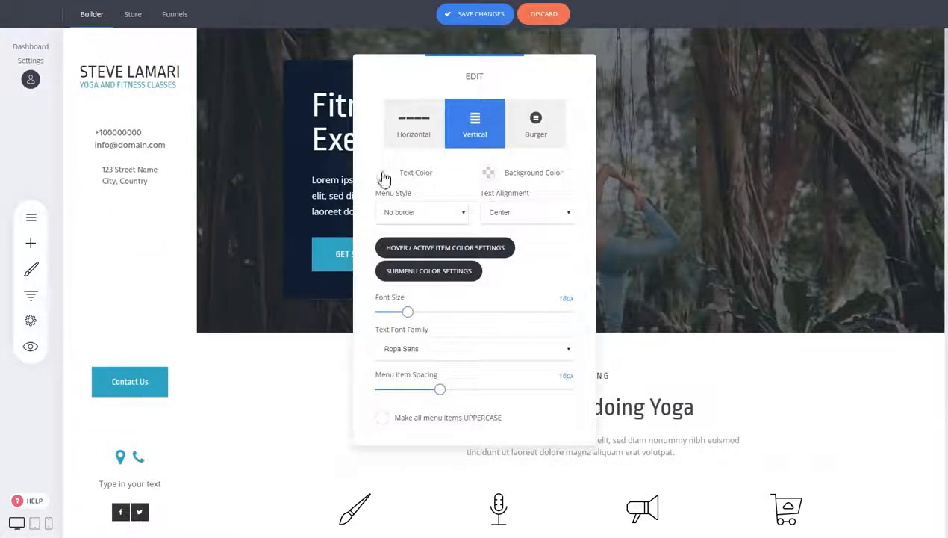
pyautogui.click(383, 173)
pyautogui.click(386, 259)
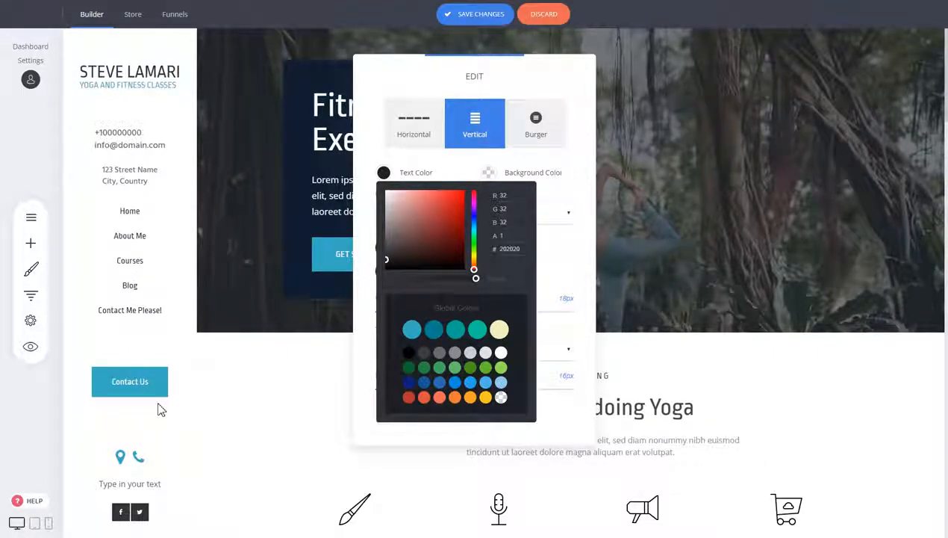
pyautogui.click(154, 204)
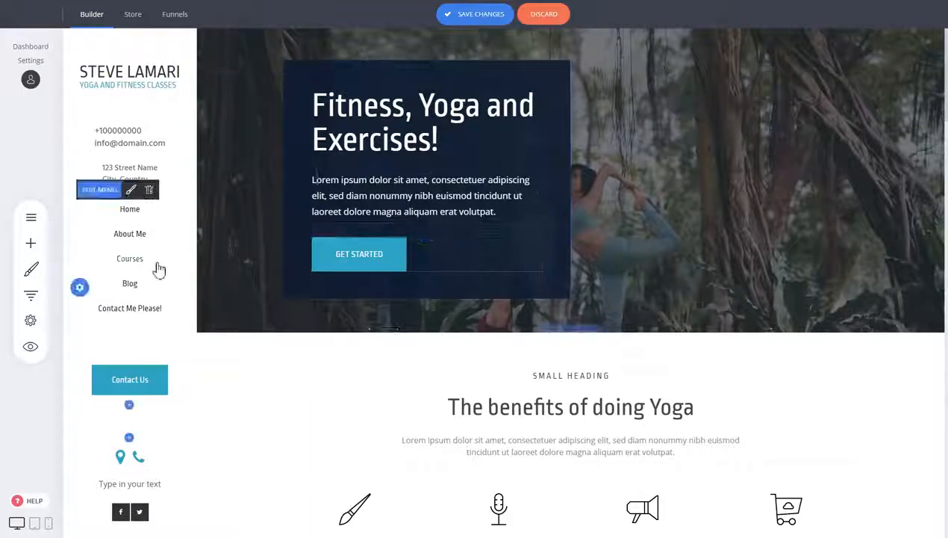
pyautogui.click(556, 23)
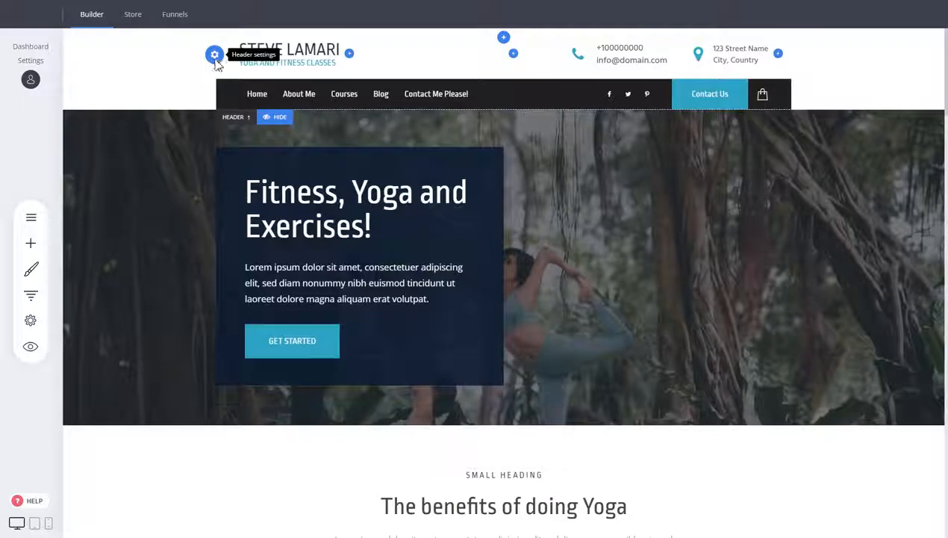
# Step: Turn off the bottom border in the header settings
pyautogui.click(213, 57)
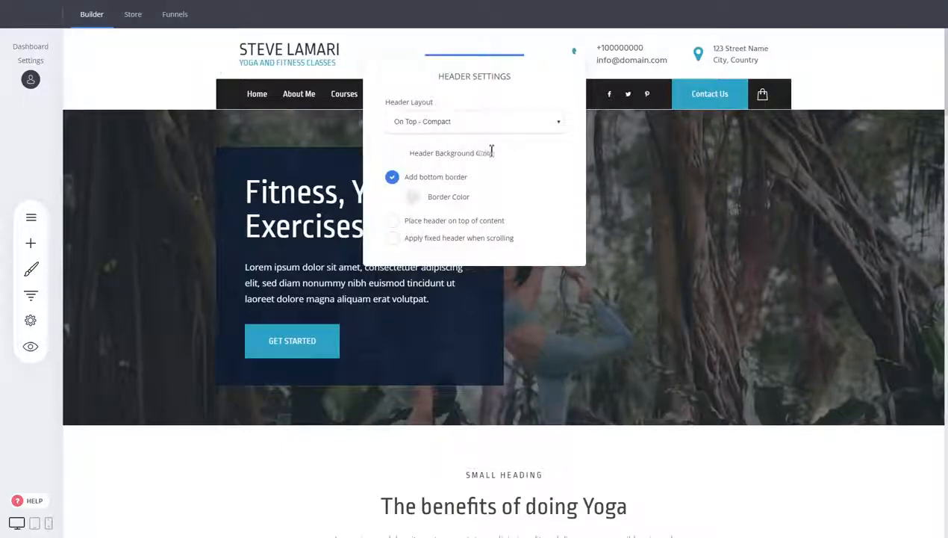
pyautogui.click(233, 78)
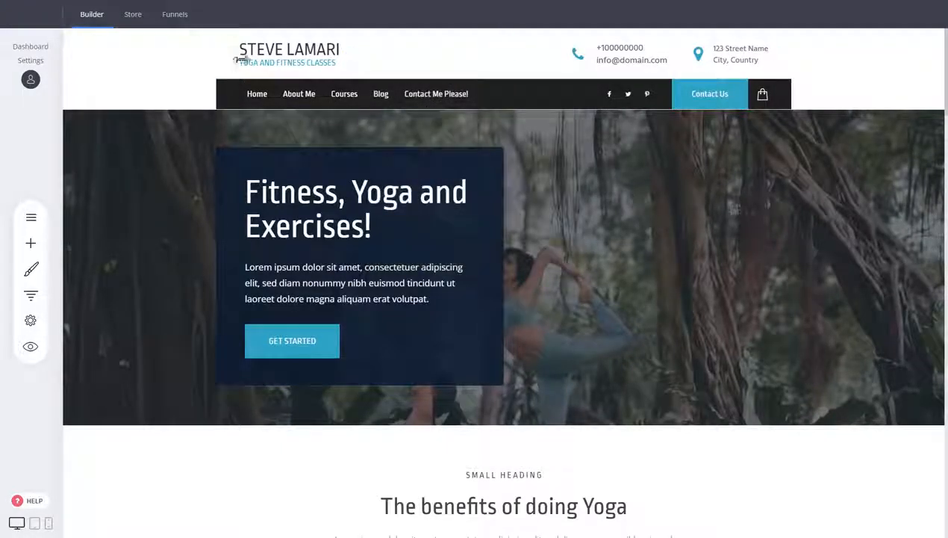
pyautogui.click(215, 57)
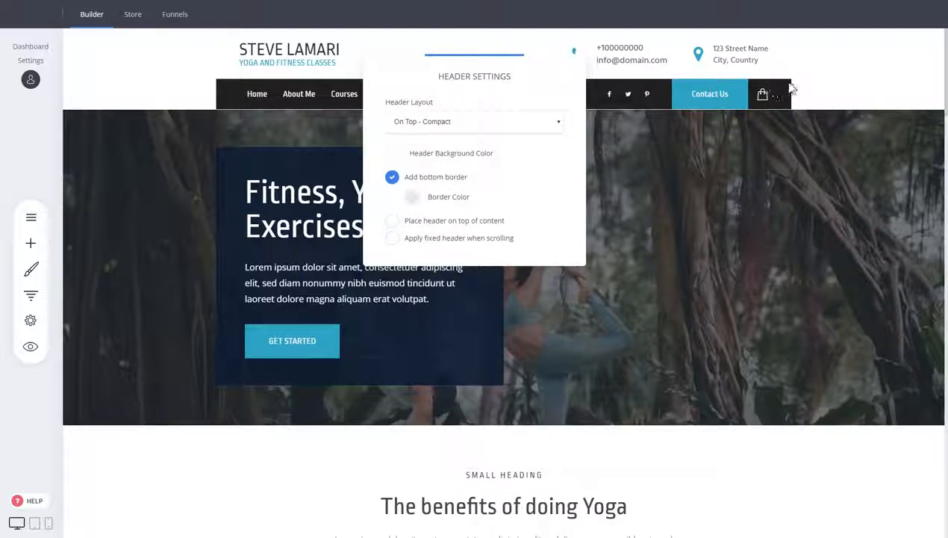
pyautogui.click(438, 179)
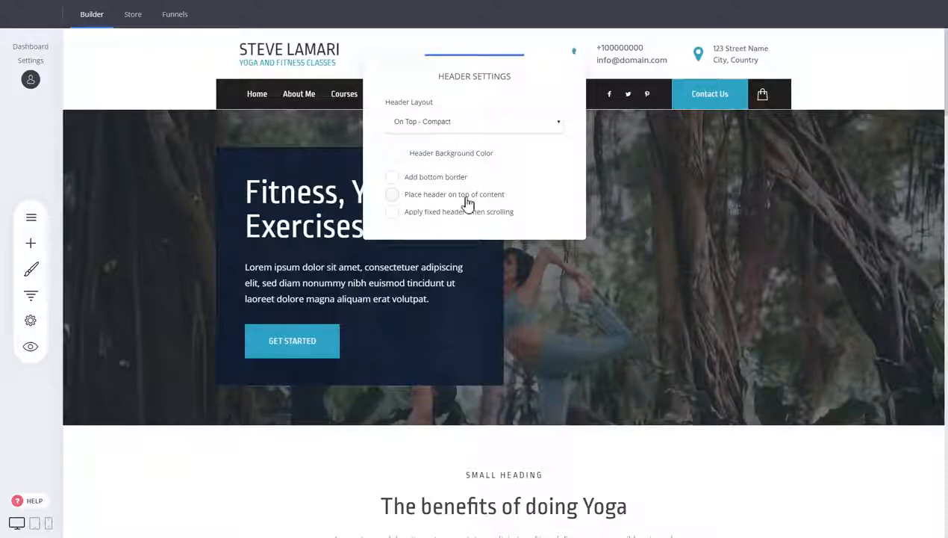
# Step: Enable the option to place the header on top of the page content
pyautogui.click(427, 197)
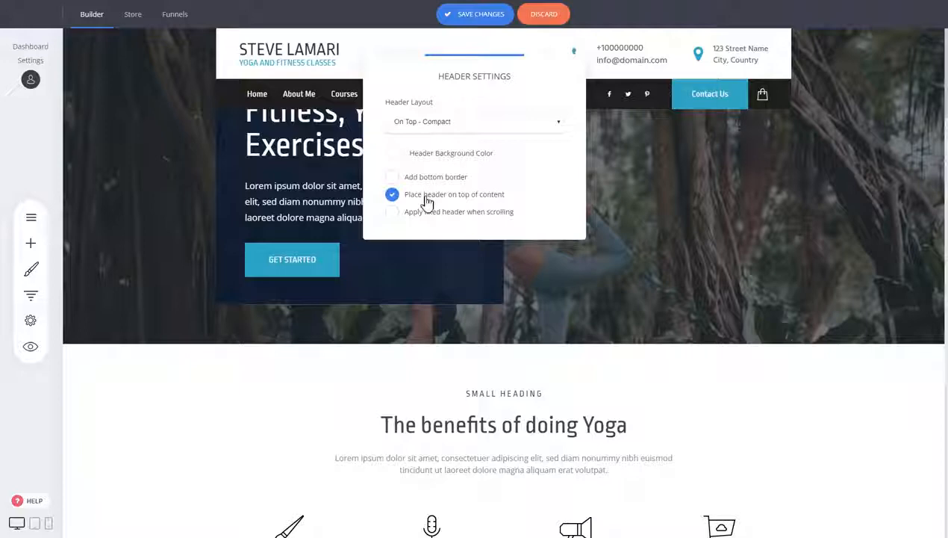
pyautogui.click(426, 199)
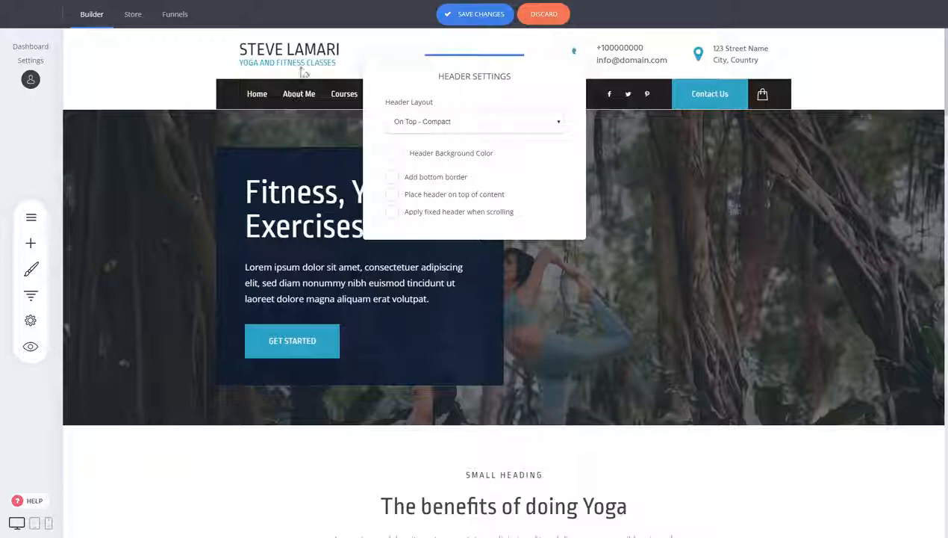
pyautogui.moveTo(317, 112); pyautogui.dragTo(323, 236)
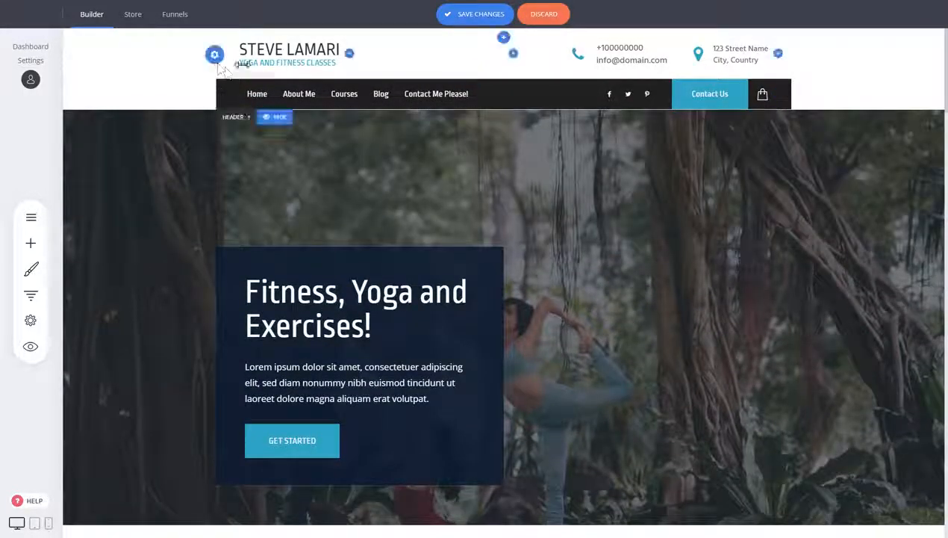
pyautogui.click(214, 57)
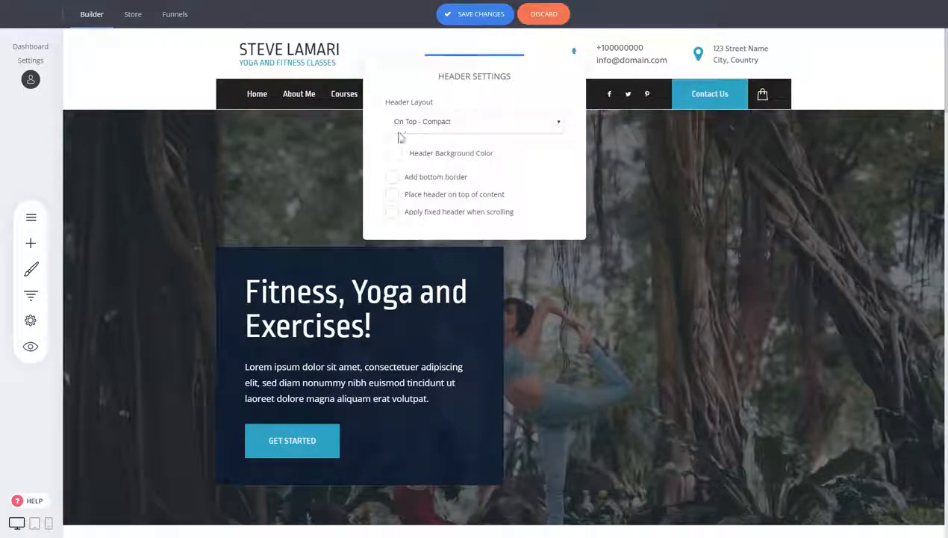
pyautogui.click(414, 200)
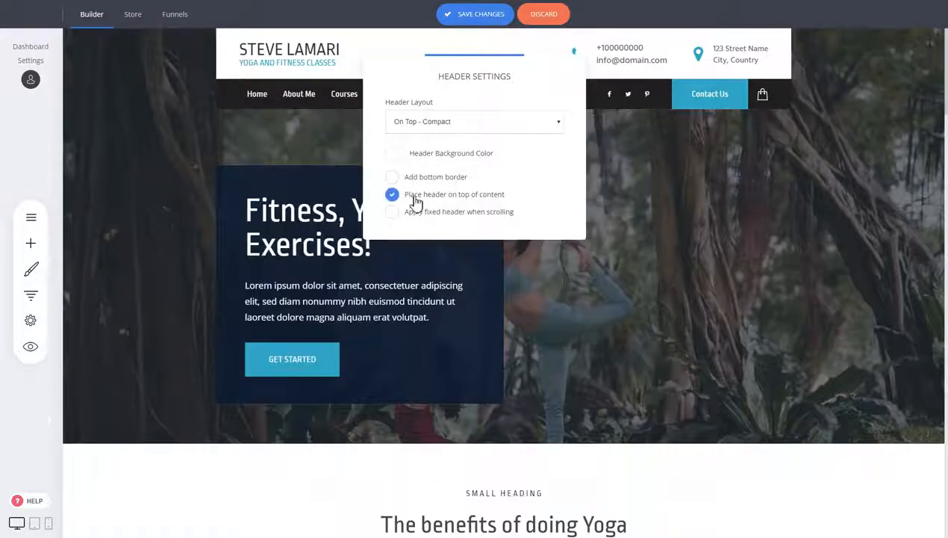
pyautogui.click(833, 200)
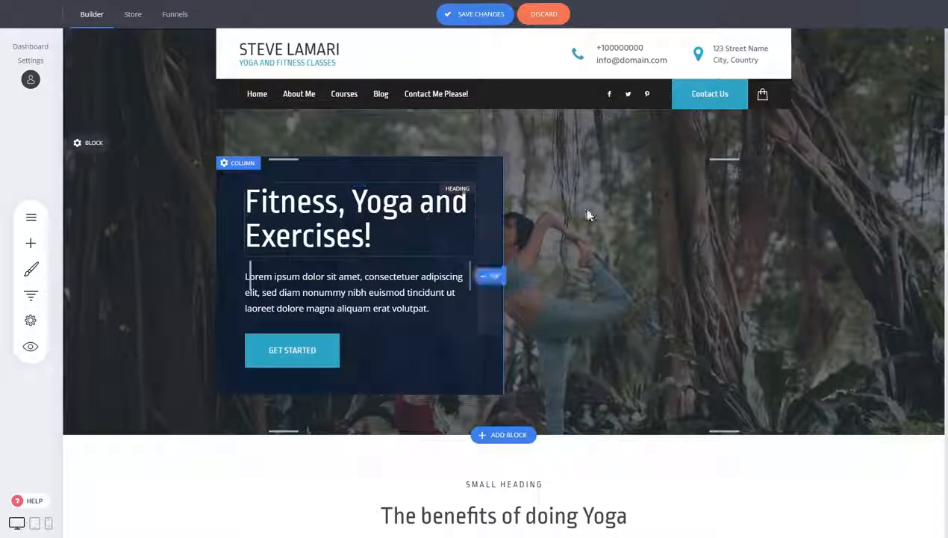
# Step: Enable the fixed header when scrolling in the header settings
pyautogui.moveTo(442, 149); pyautogui.dragTo(442, 154)
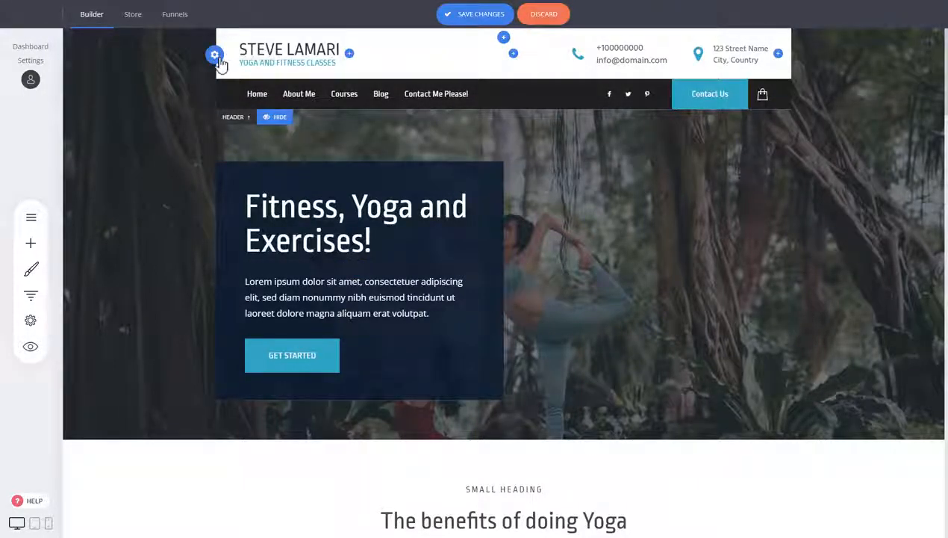
pyautogui.click(215, 56)
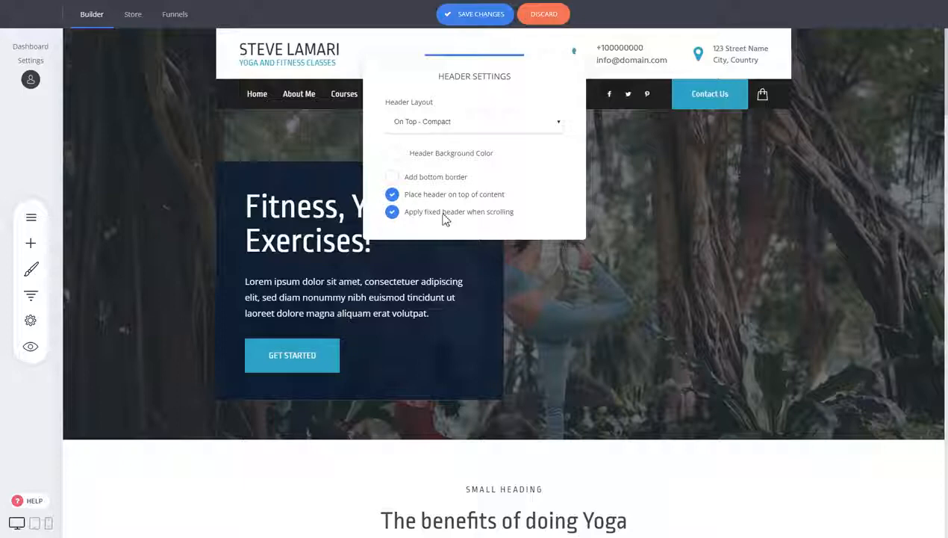
pyautogui.click(640, 193)
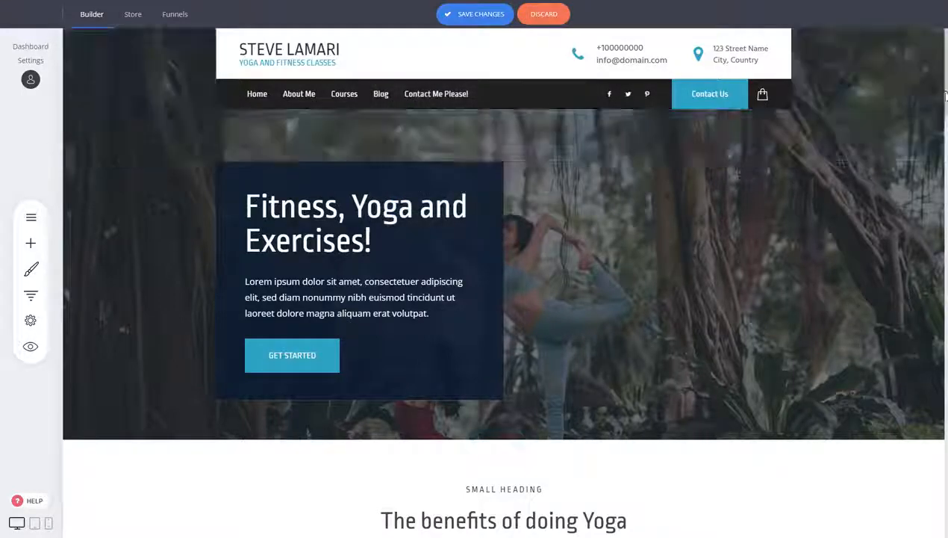
# Step: Expand the fixed header and reduce the padding of its logo row to about 25 px
pyautogui.scroll(-4, 850, 101)
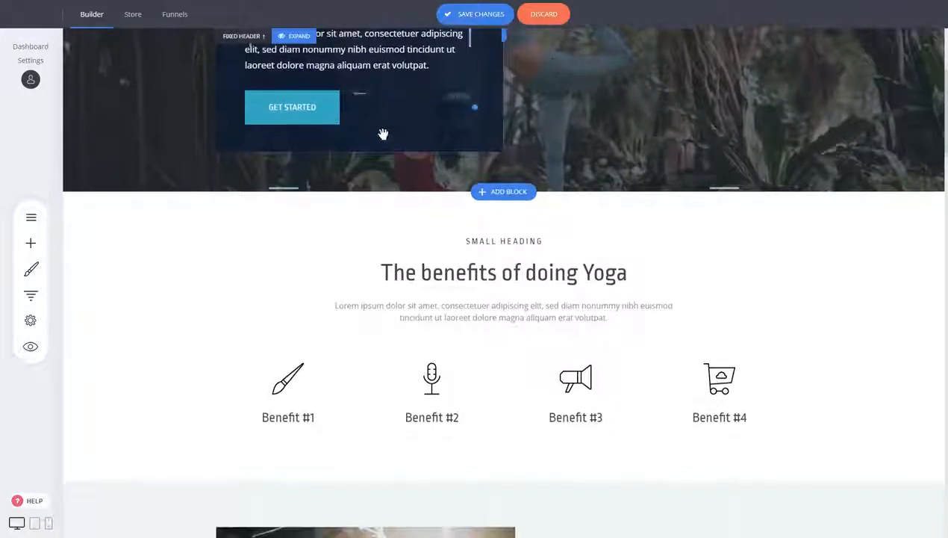
pyautogui.click(295, 35)
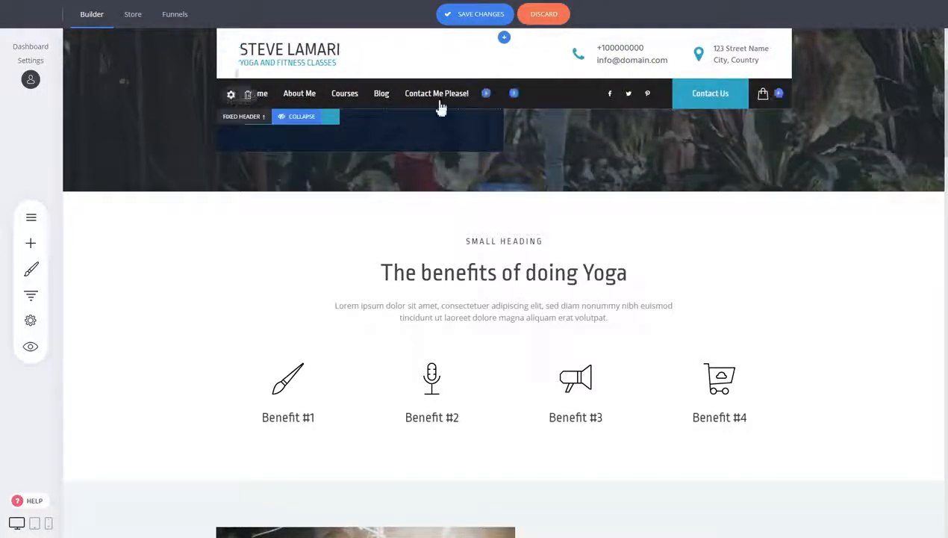
pyautogui.scroll(4, 557, 217)
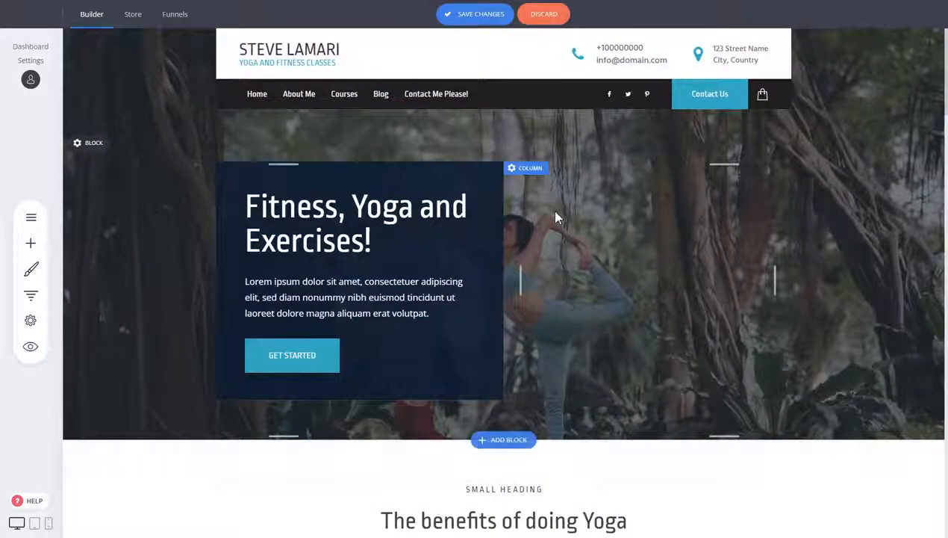
pyautogui.scroll(-5, 557, 218)
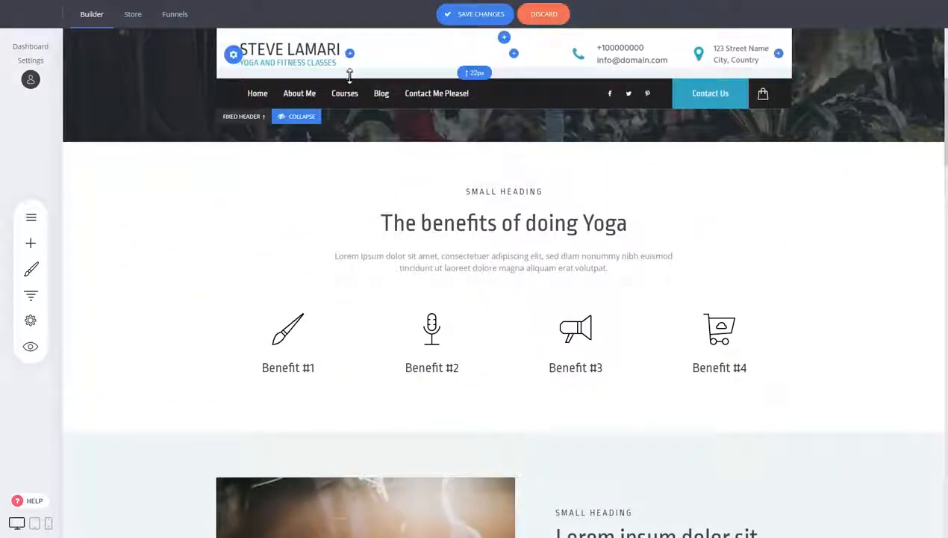
pyautogui.moveTo(350, 76); pyautogui.dragTo(350, 70)
pyautogui.moveTo(339, 36); pyautogui.dragTo(338, 33)
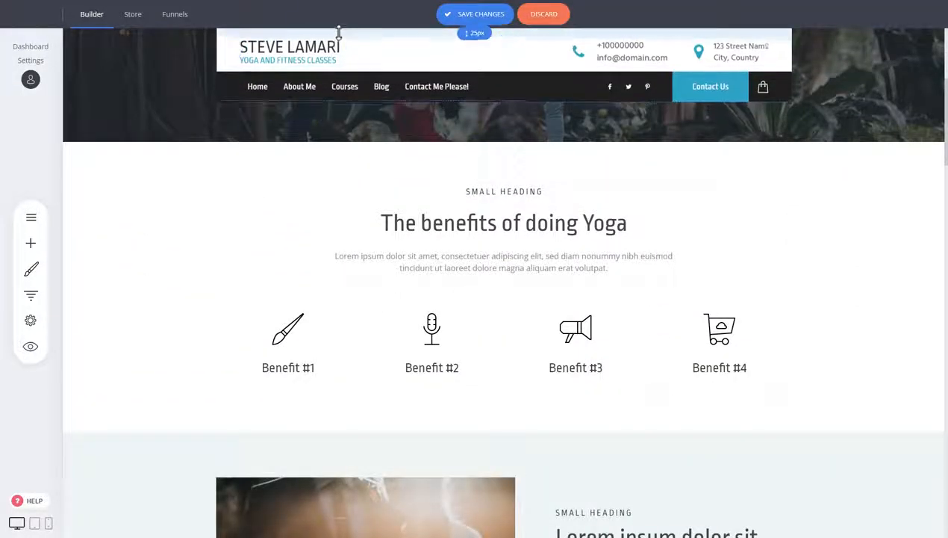
# Step: Delete the YOGA AND FITNESS CLASSES tagline from the text logo
pyautogui.click(249, 28)
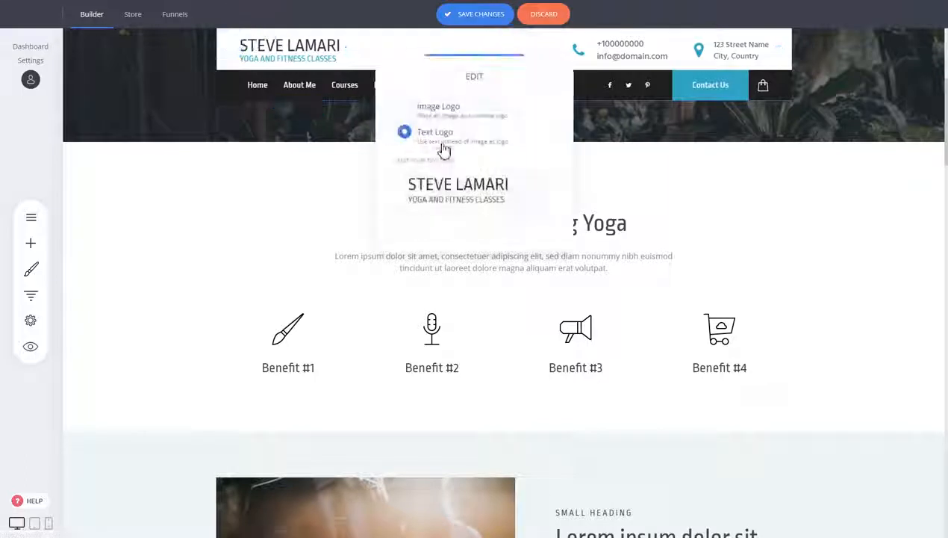
pyautogui.tripleClick(451, 199)
pyautogui.press('BackSpace')
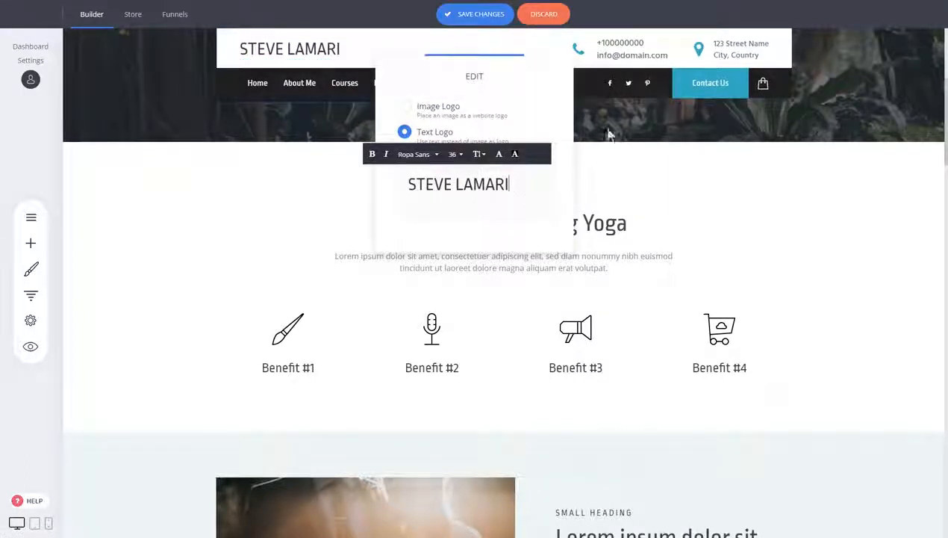
pyautogui.click(618, 112)
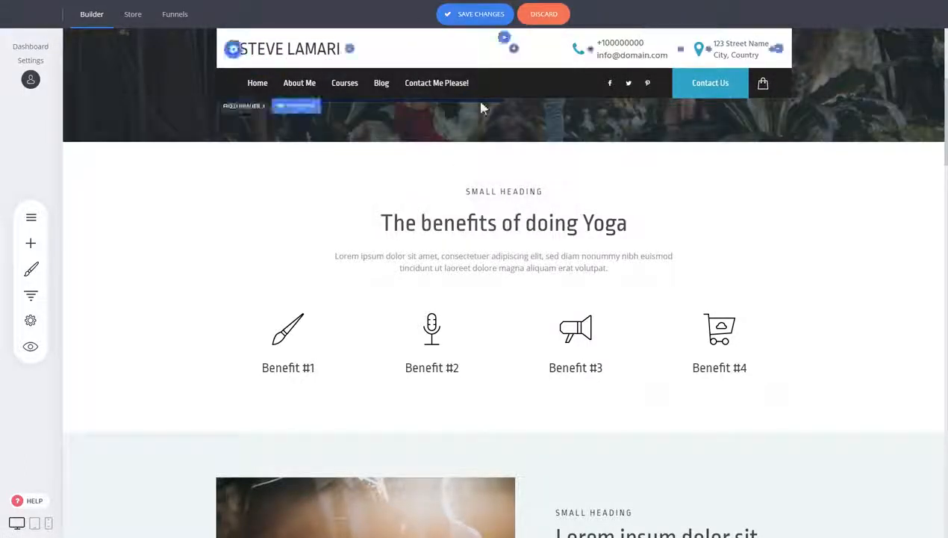
# Step: Examine how the fixed header behaves as the page content moves beneath it
pyautogui.scroll(4, 701, 197)
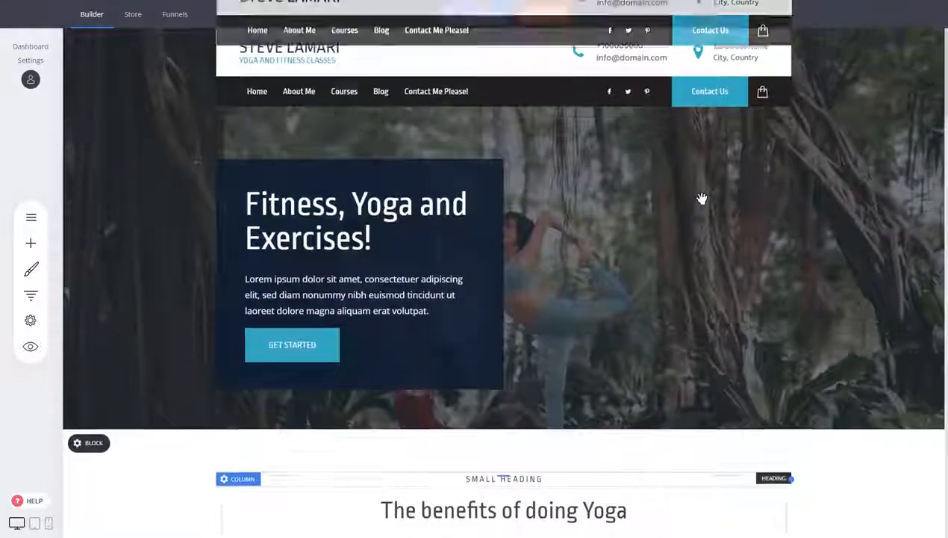
pyautogui.scroll(-4, 737, 237)
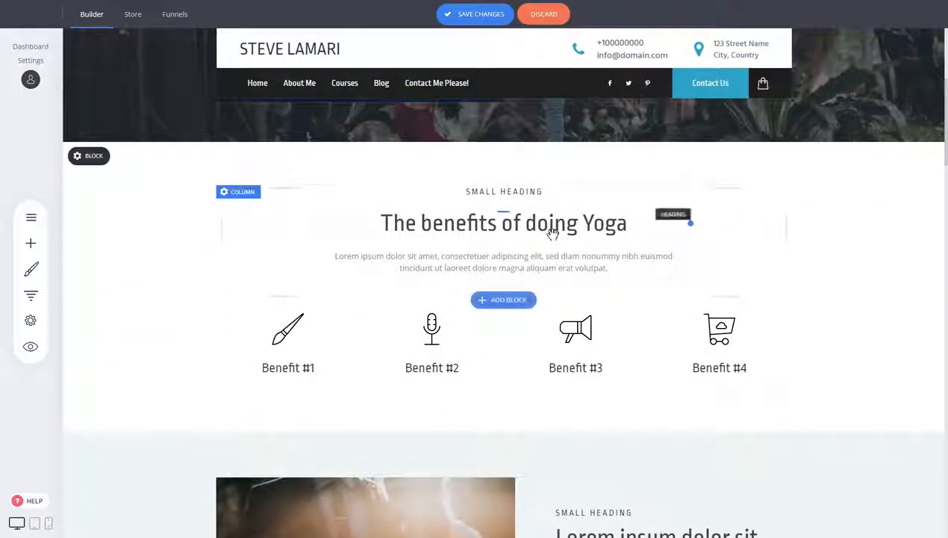
pyautogui.scroll(4, 842, 233)
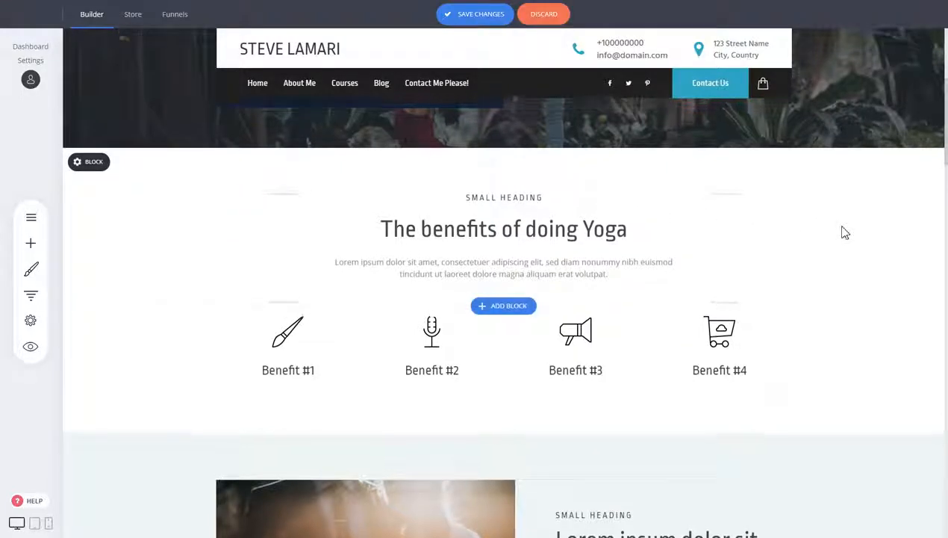
pyautogui.scroll(-3, 783, 256)
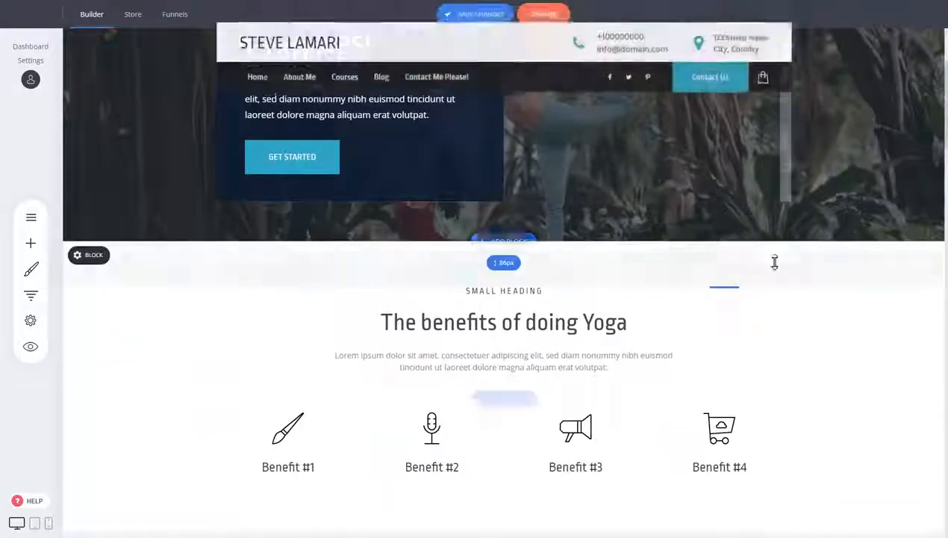
pyautogui.scroll(-2, 863, 316)
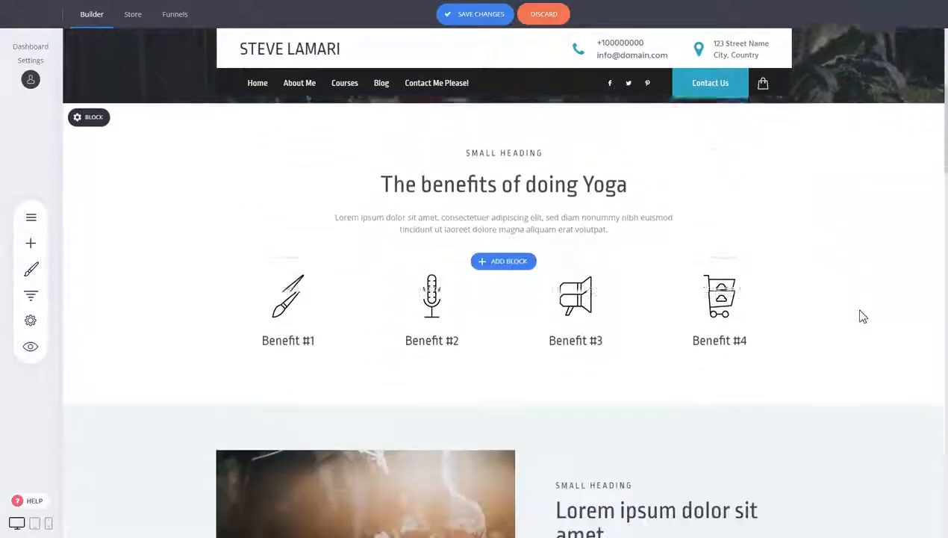
pyautogui.scroll(1, 862, 315)
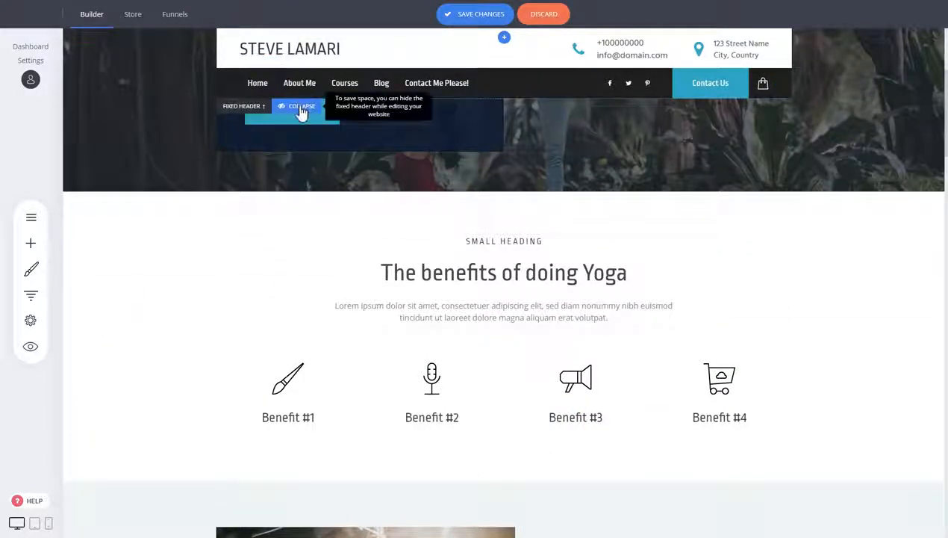
# Step: Collapse and expand the fixed header preview in the editor, leaving it collapsed
pyautogui.click(302, 106)
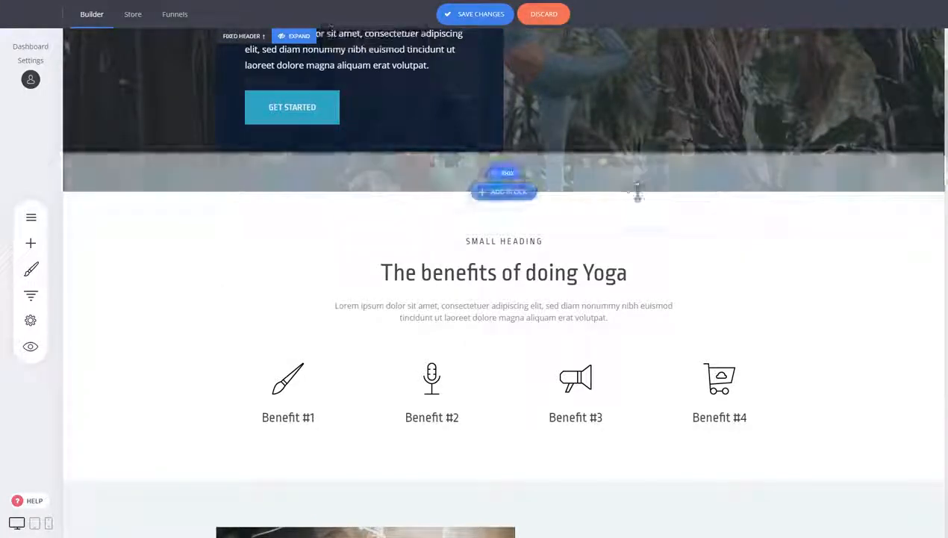
pyautogui.click(300, 36)
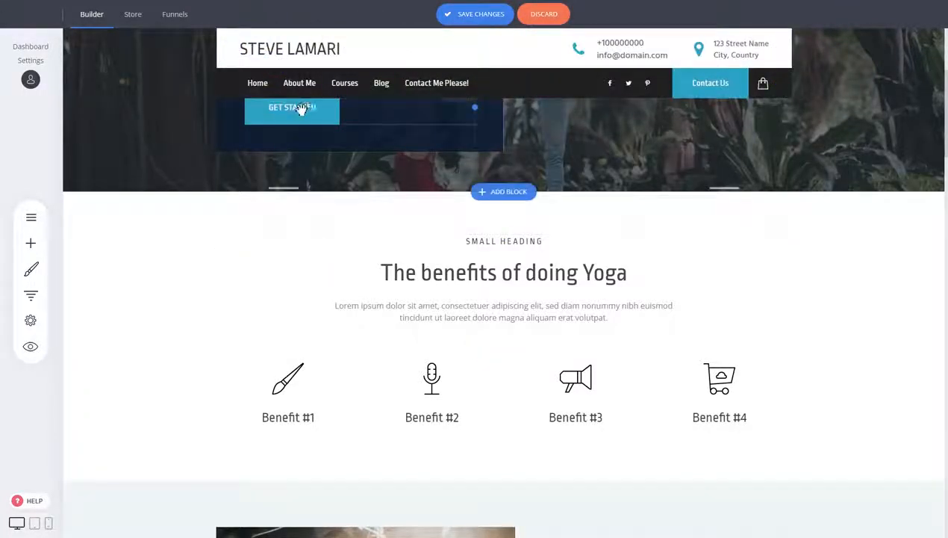
pyautogui.scroll(3, 762, 174)
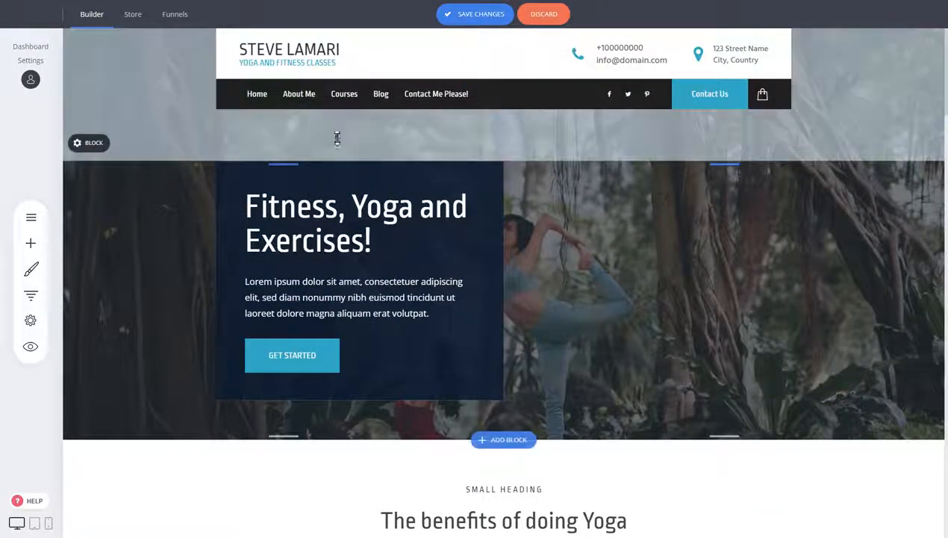
pyautogui.scroll(-4, 687, 193)
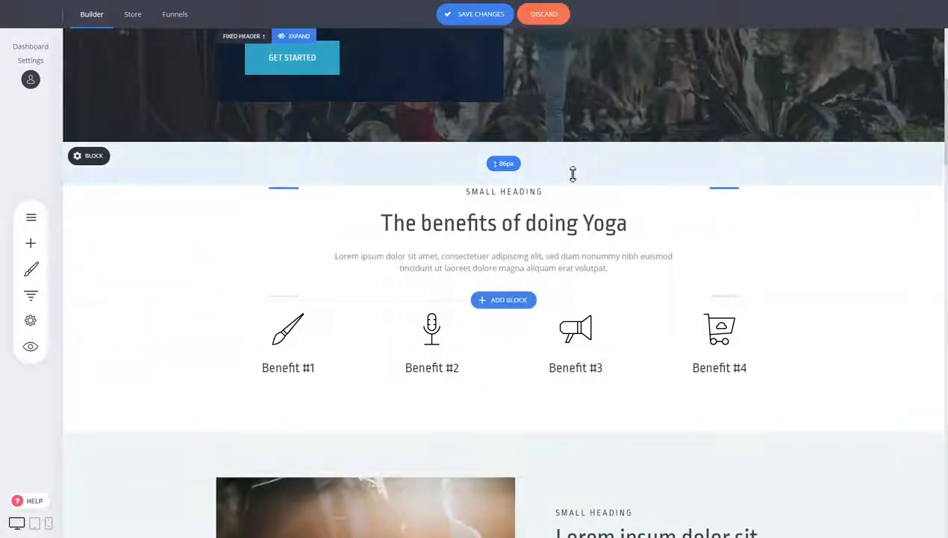
pyautogui.click(293, 36)
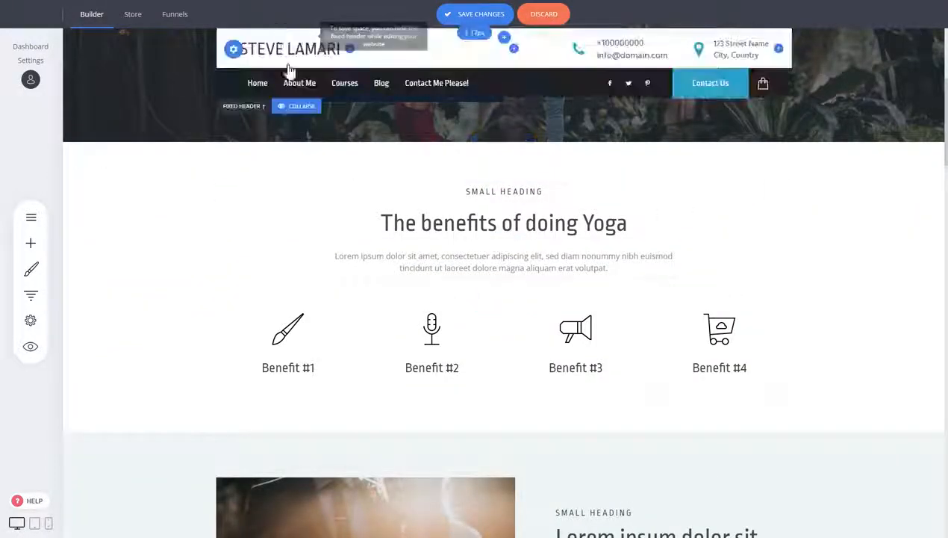
pyautogui.click(299, 107)
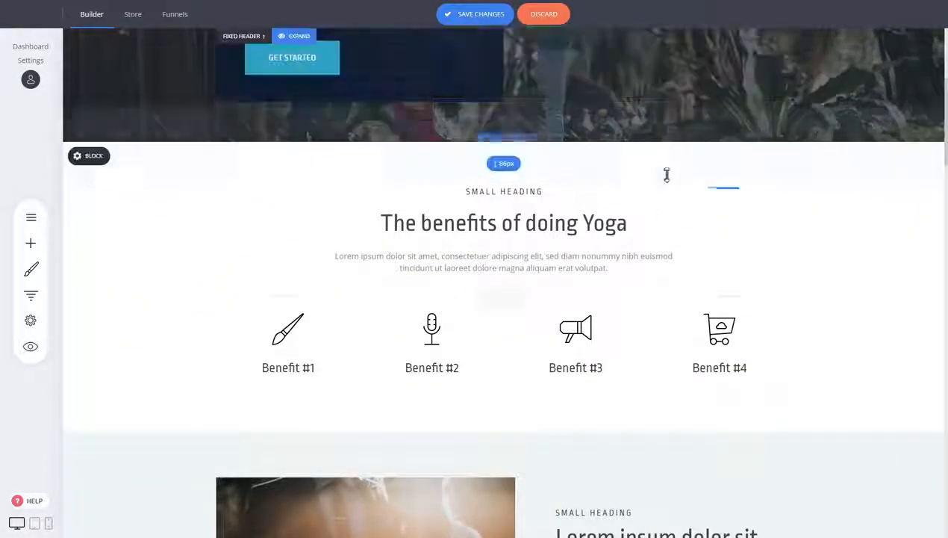
pyautogui.scroll(4, 667, 176)
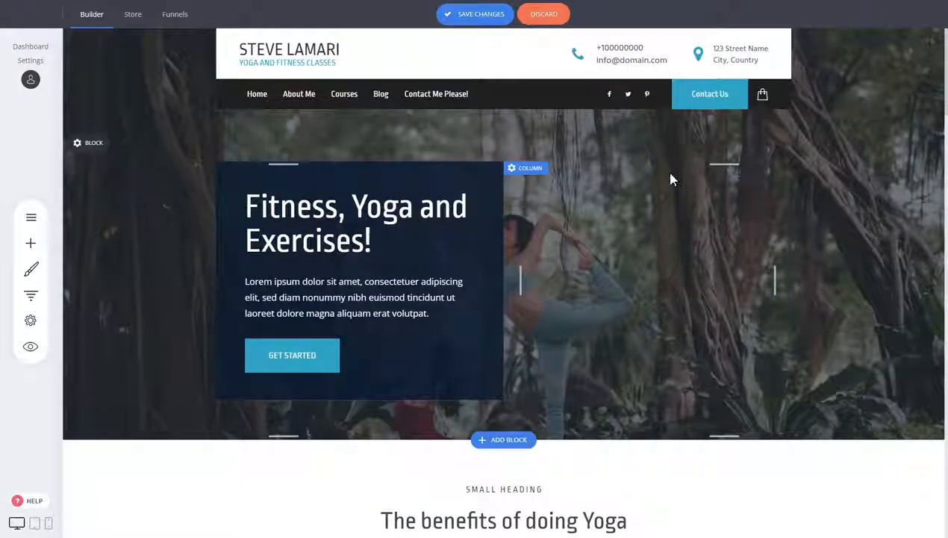
# Step: Save the changes, then check the on-top and fixed-header options in header settings and save again
pyautogui.click(443, 18)
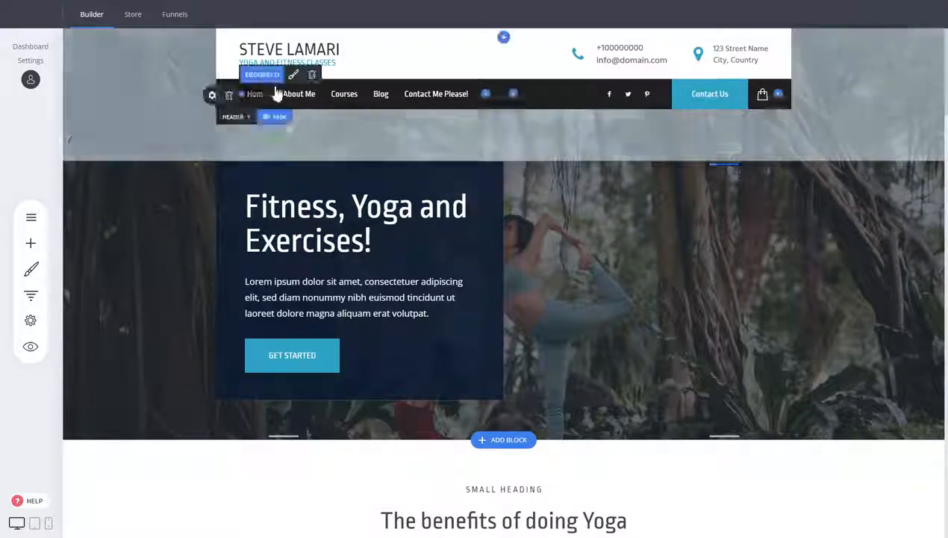
pyautogui.click(215, 55)
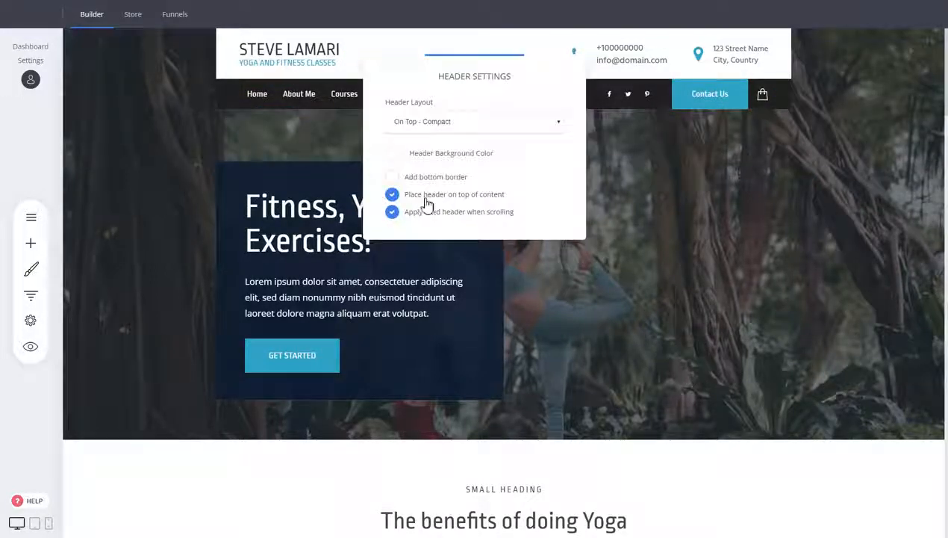
pyautogui.click(428, 196)
pyautogui.click(425, 197)
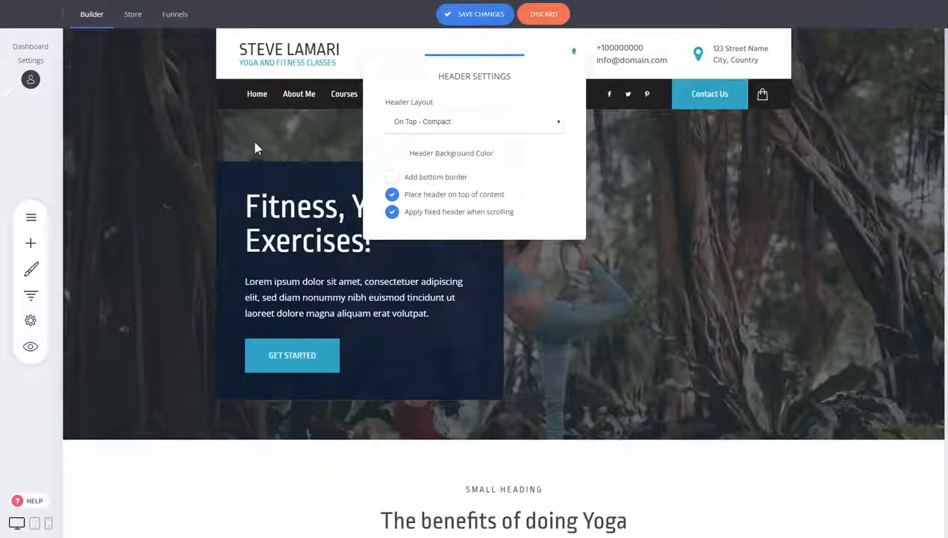
pyautogui.click(476, 15)
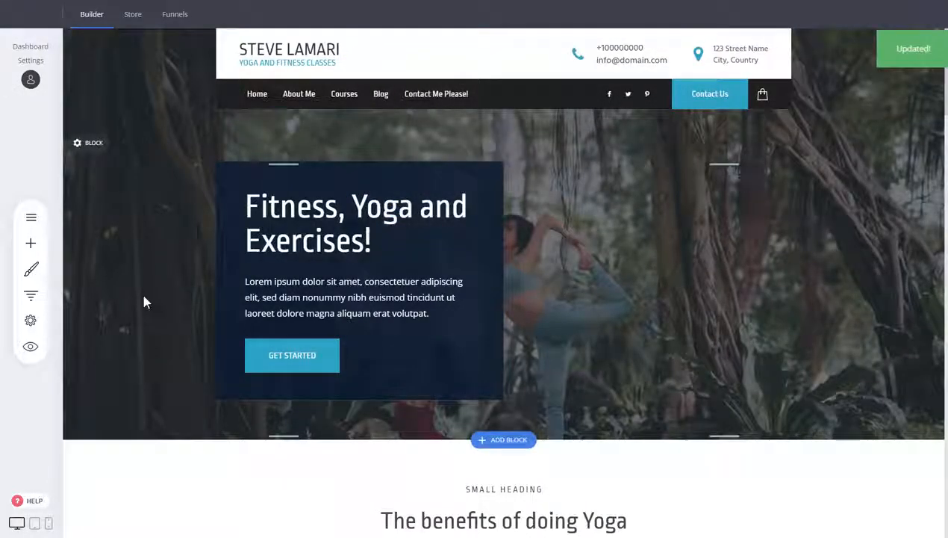
# Step: Try enabling the alternative header option in the Home page's settings
pyautogui.click(30, 217)
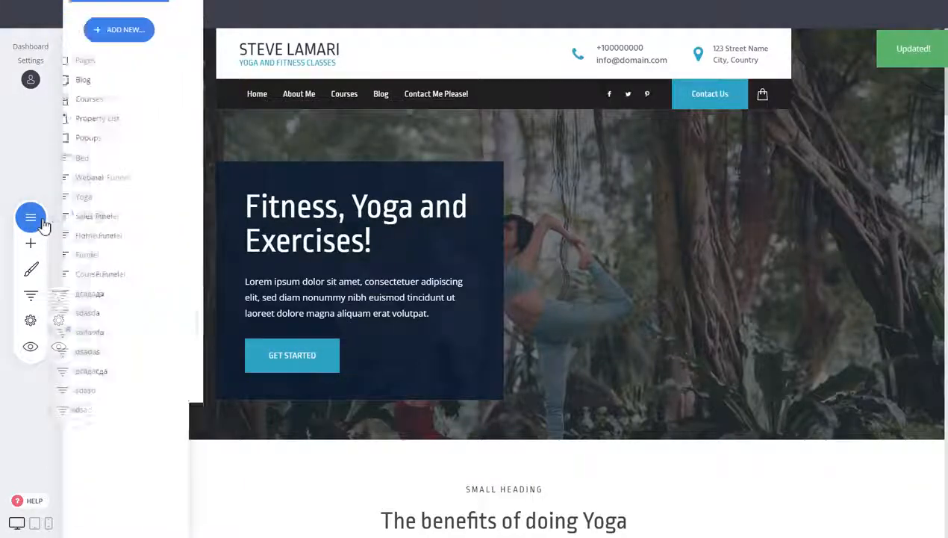
pyautogui.click(147, 64)
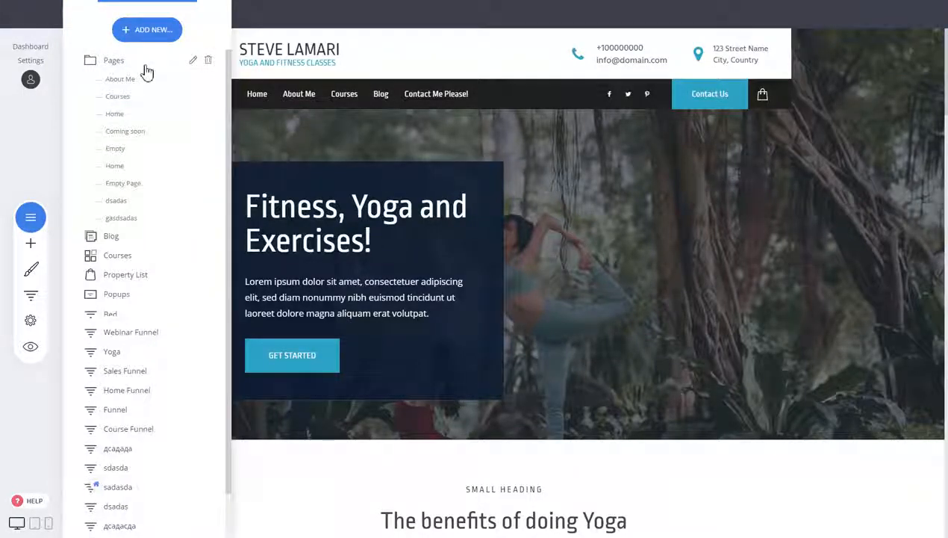
pyautogui.click(209, 172)
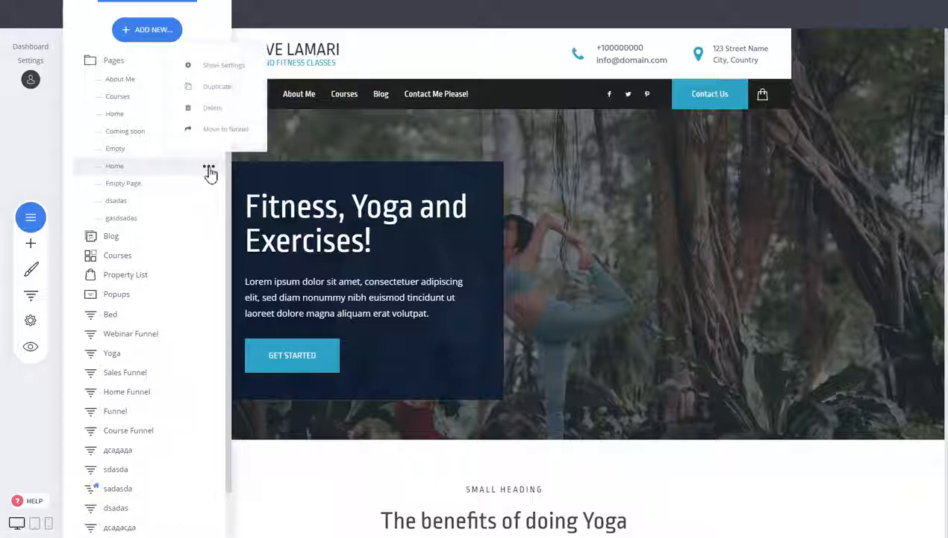
pyautogui.click(220, 67)
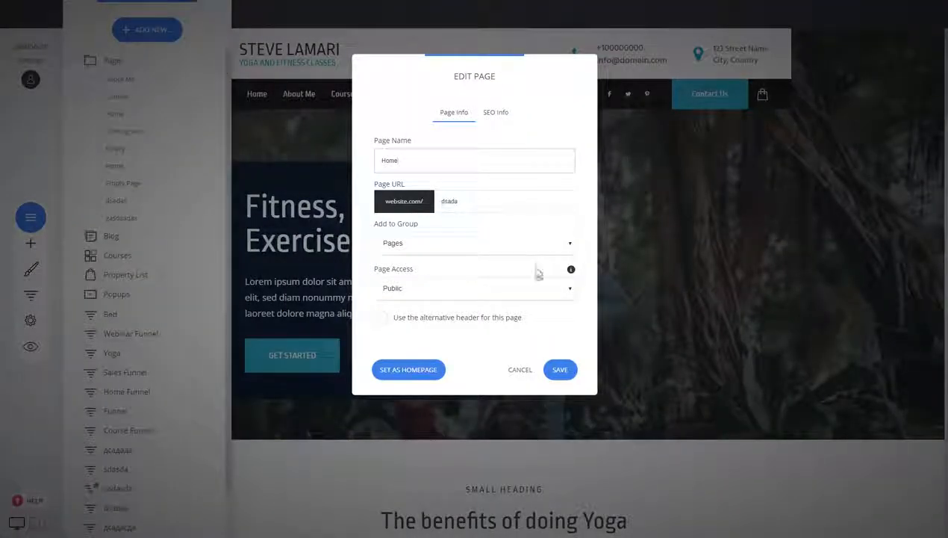
pyautogui.click(455, 321)
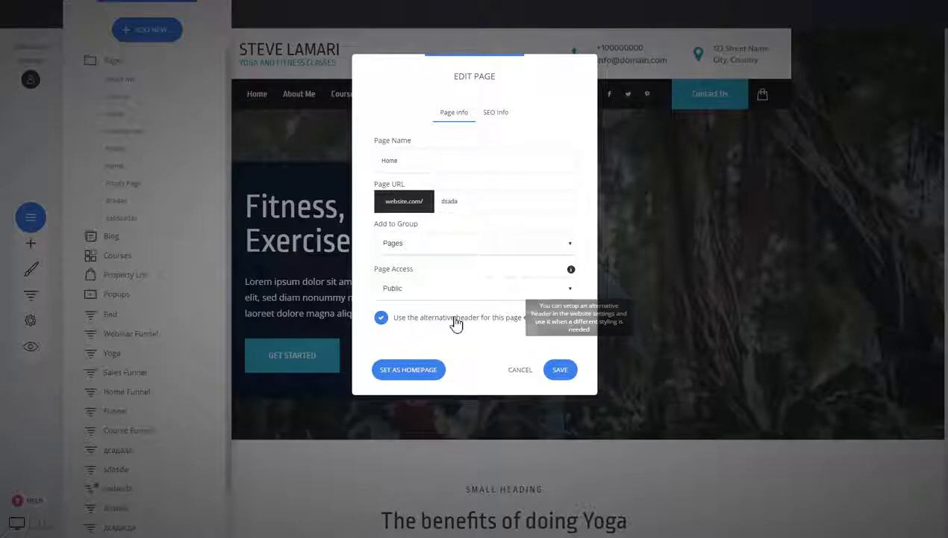
pyautogui.click(528, 374)
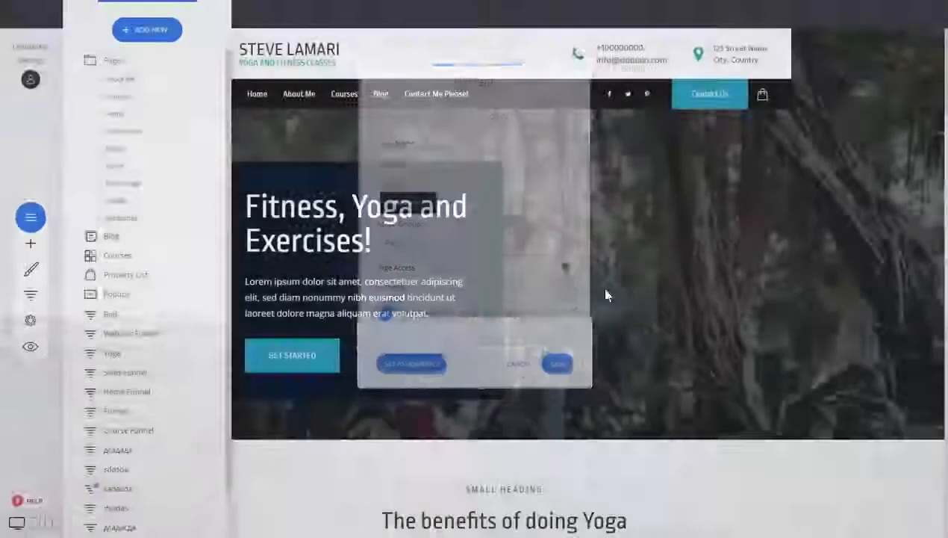